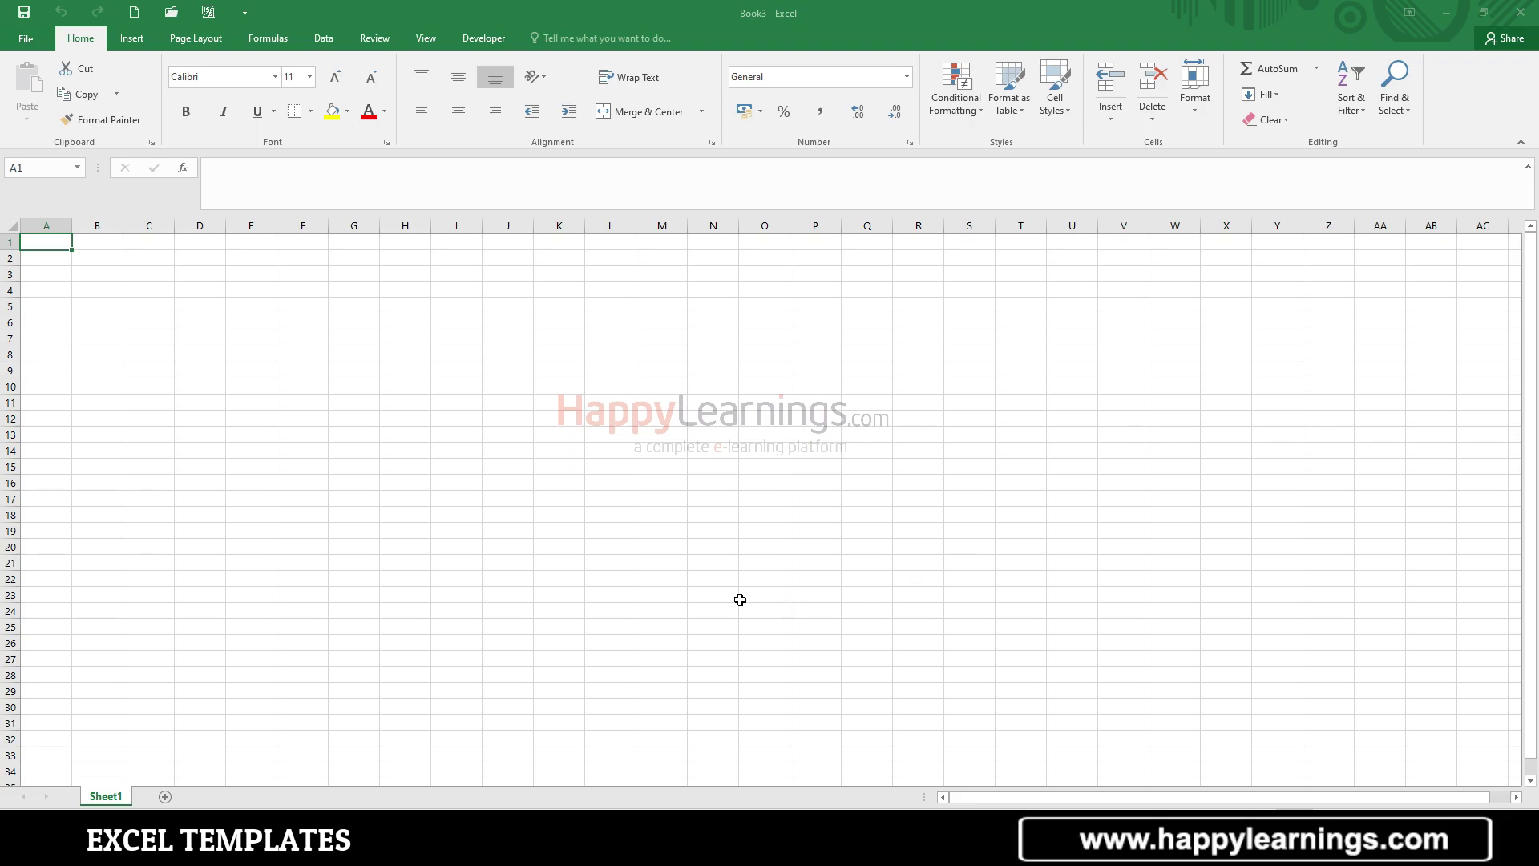
# Select cells N22 and N13, then go to the File > New template page.
pyautogui.click(722, 582)
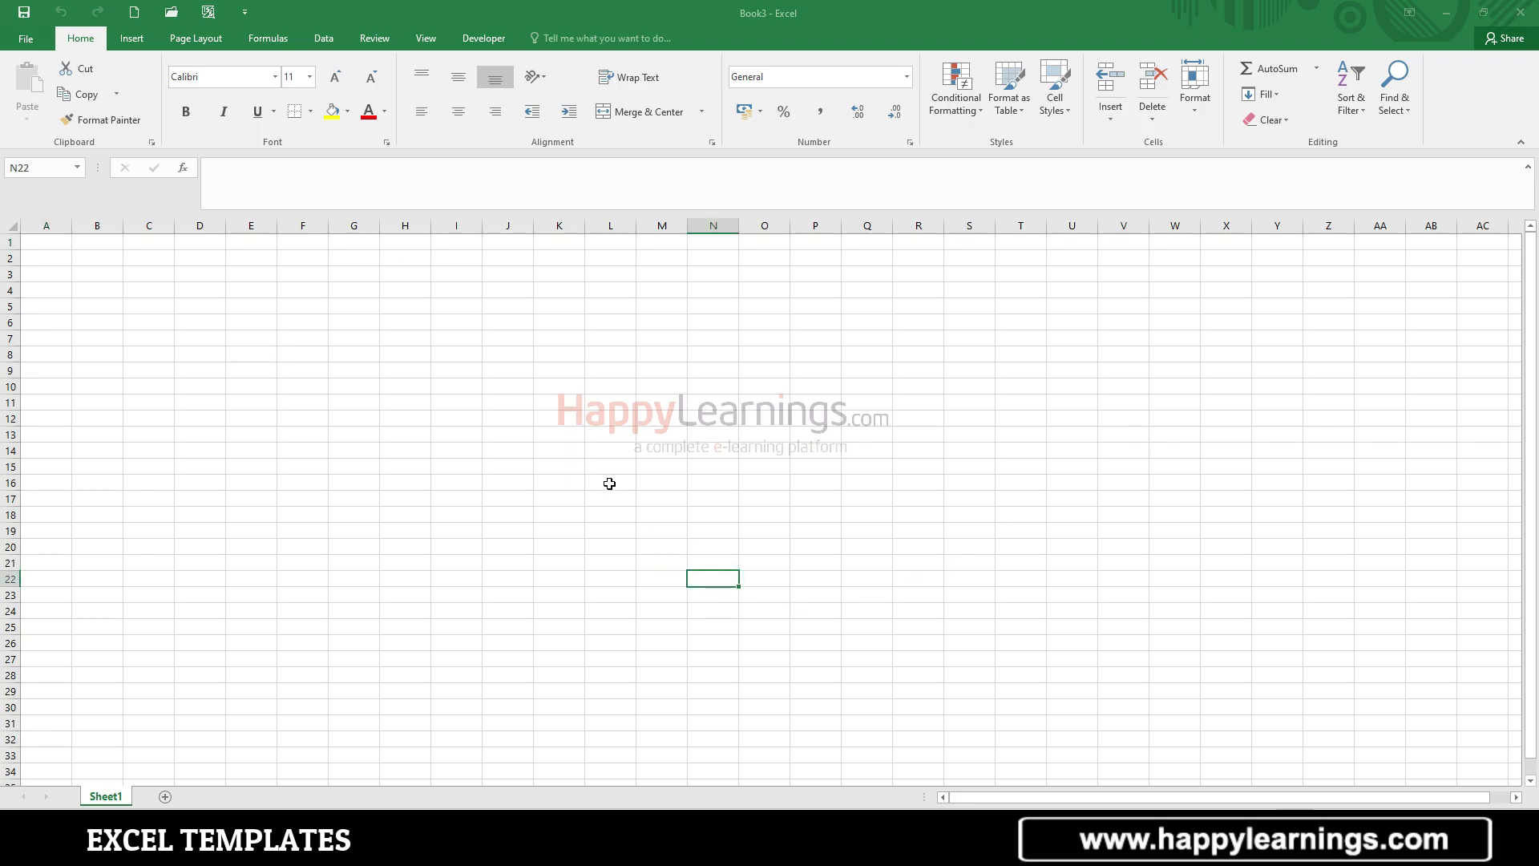
pyautogui.click(700, 432)
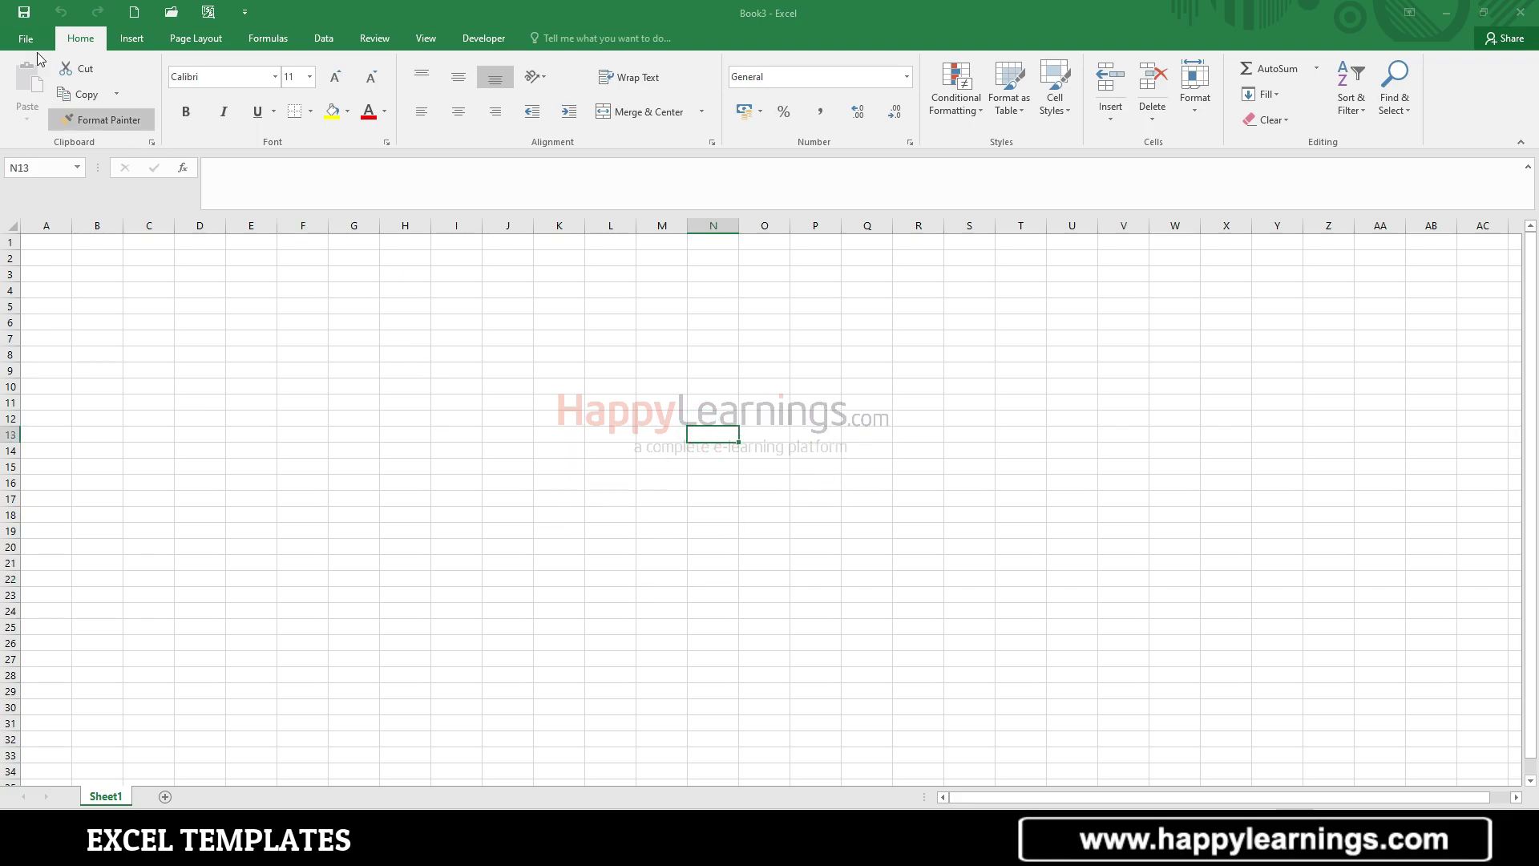
pyautogui.click(35, 41)
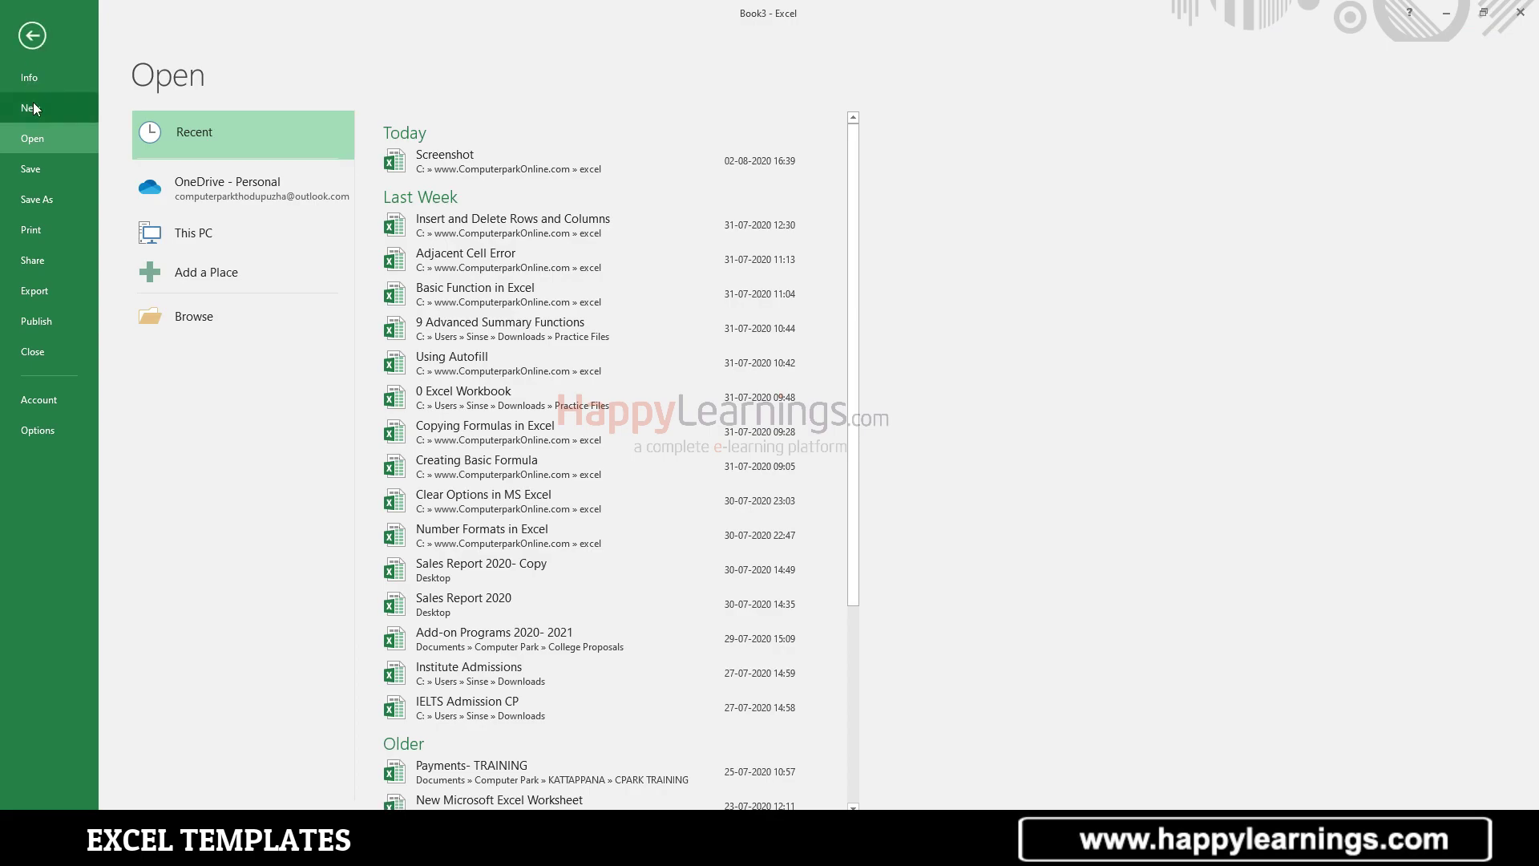
pyautogui.click(32, 109)
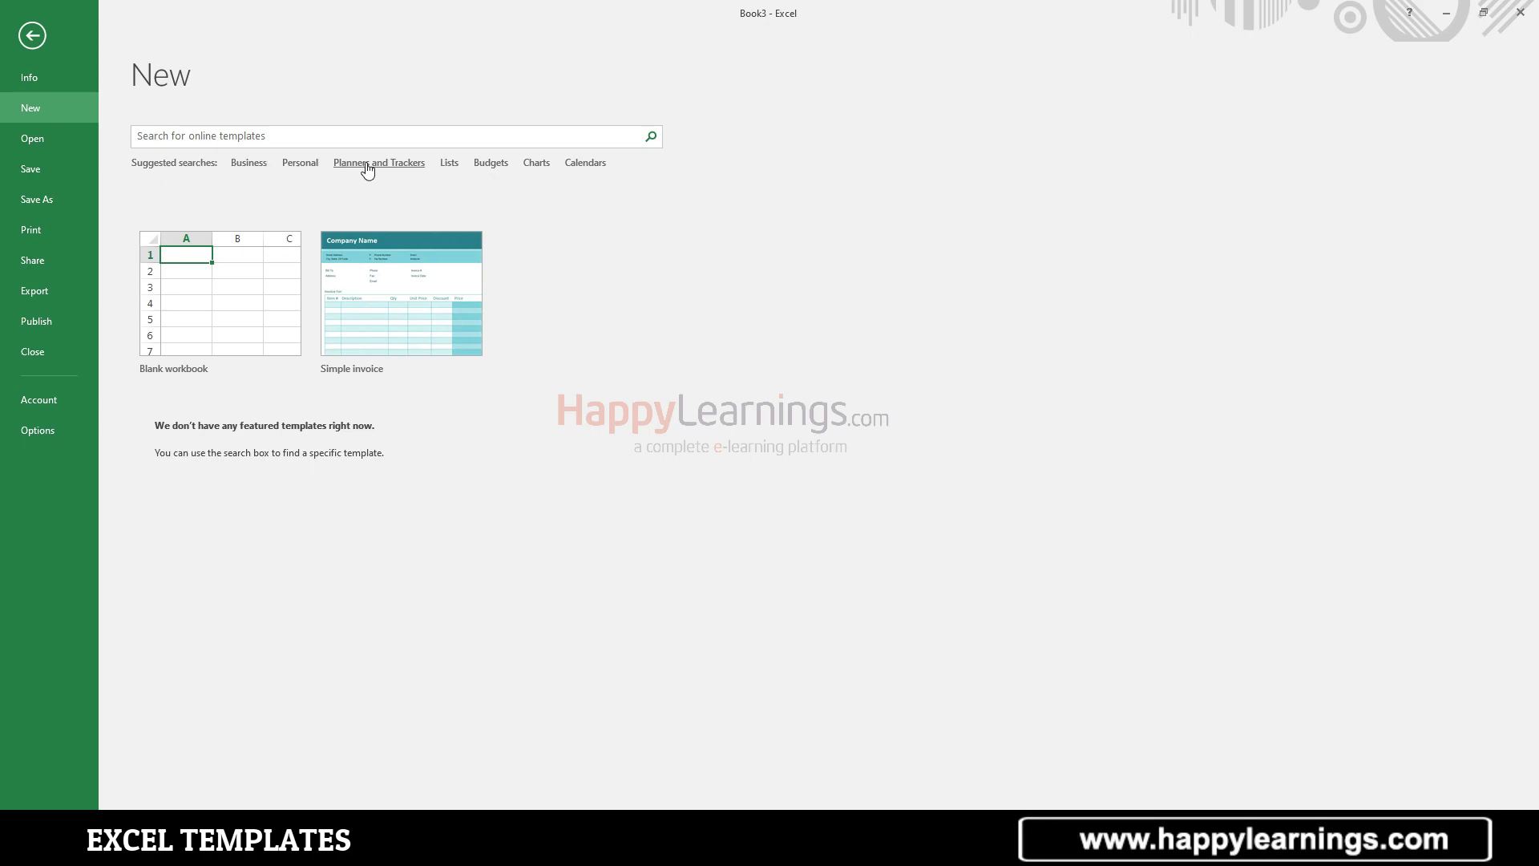
# Search online templates for 'Aplication' and select the misspelled search word.
pyautogui.click(254, 136)
pyautogui.press('Return')
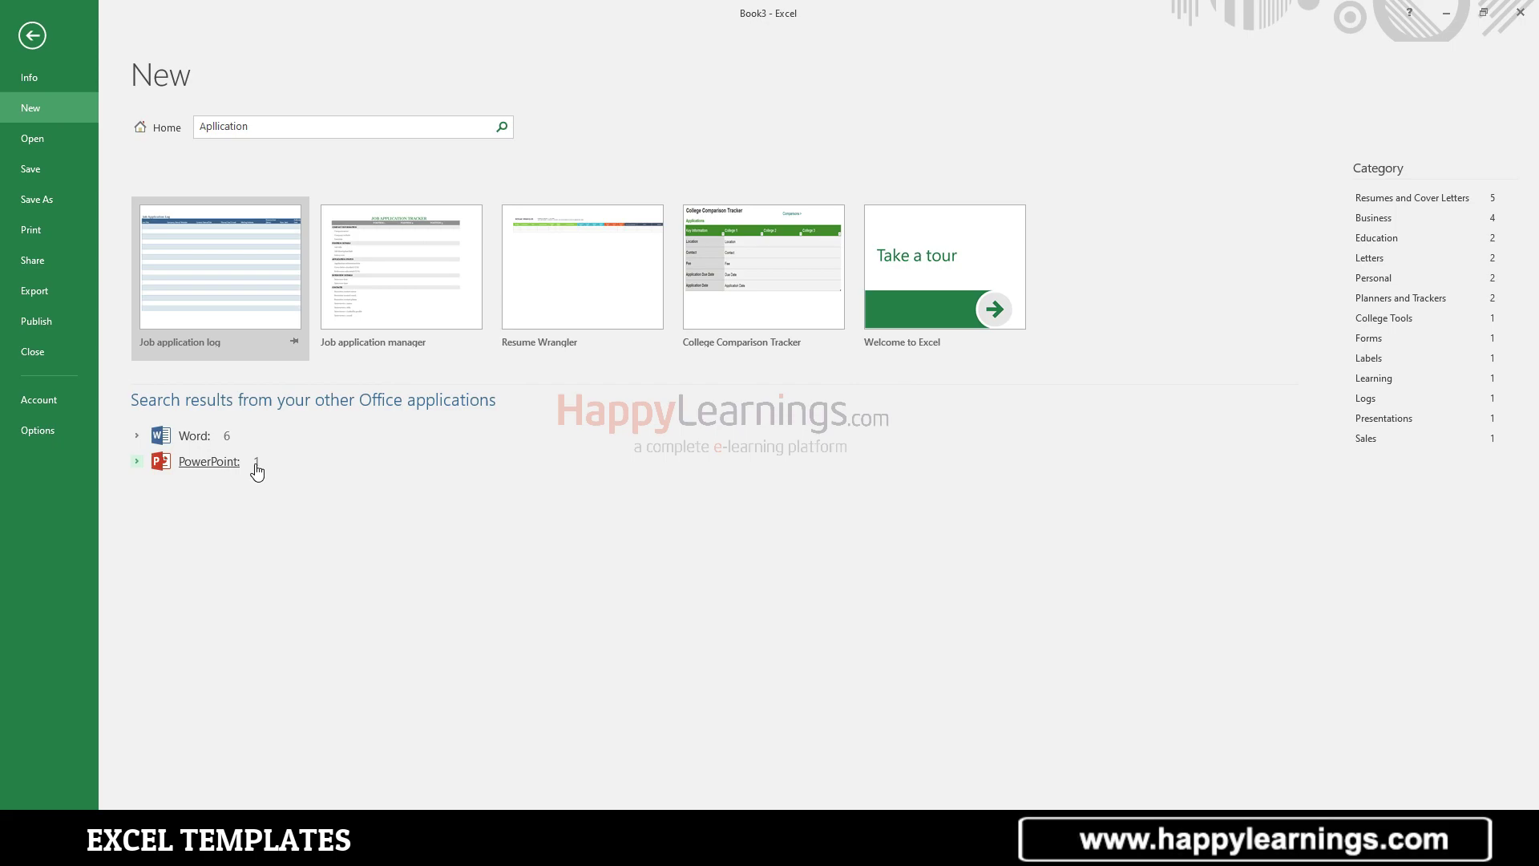
pyautogui.click(268, 126)
pyautogui.doubleClick(266, 126)
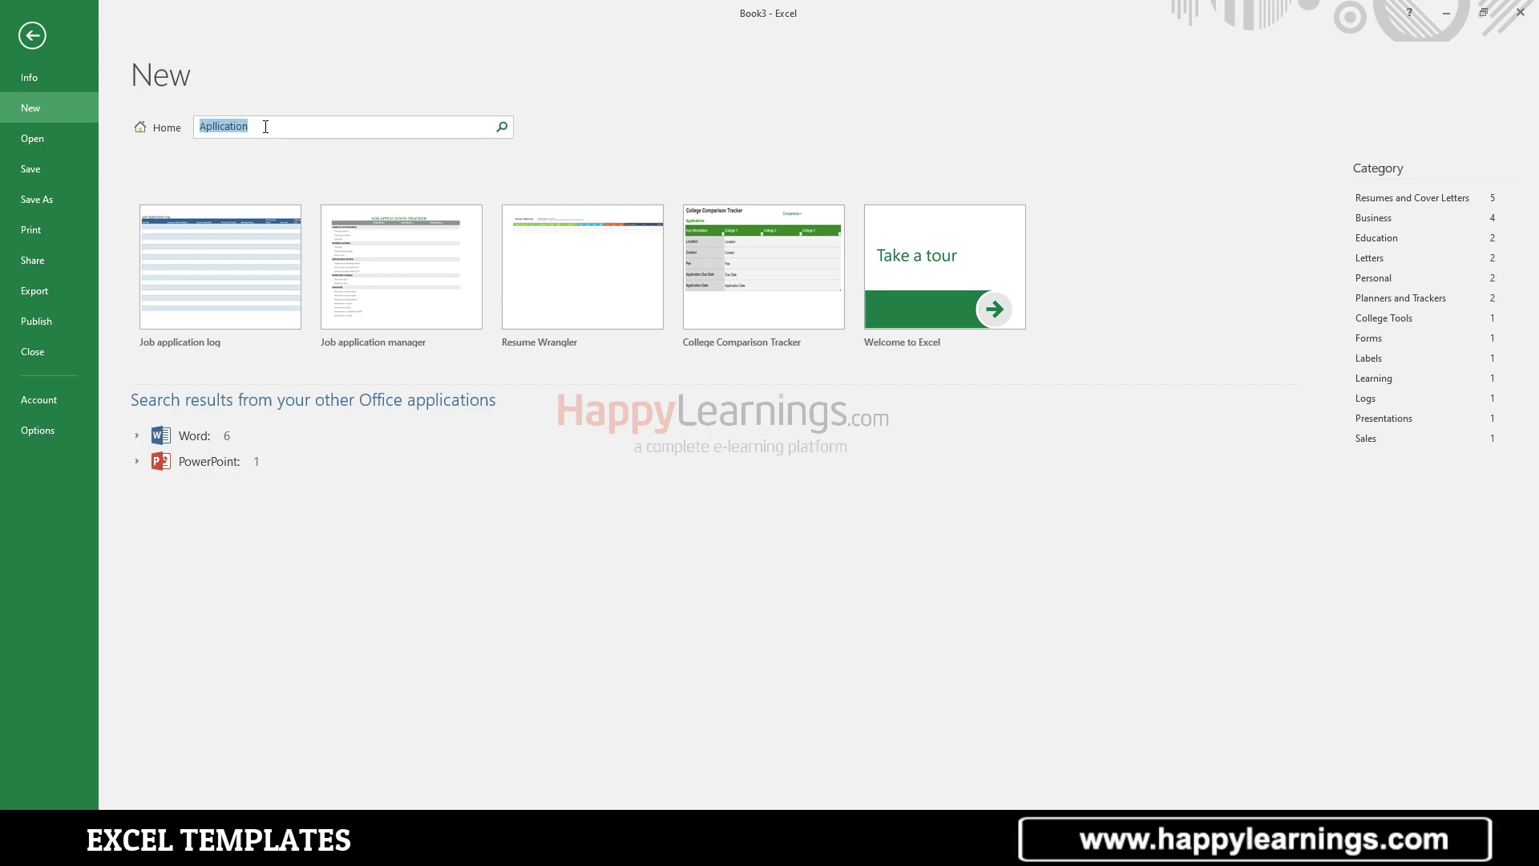
# Replace the search text with 'invoice' and run the template search.
pyautogui.click(282, 126)
pyautogui.doubleClick(285, 126)
pyautogui.write('invoice')
pyautogui.press('Return')
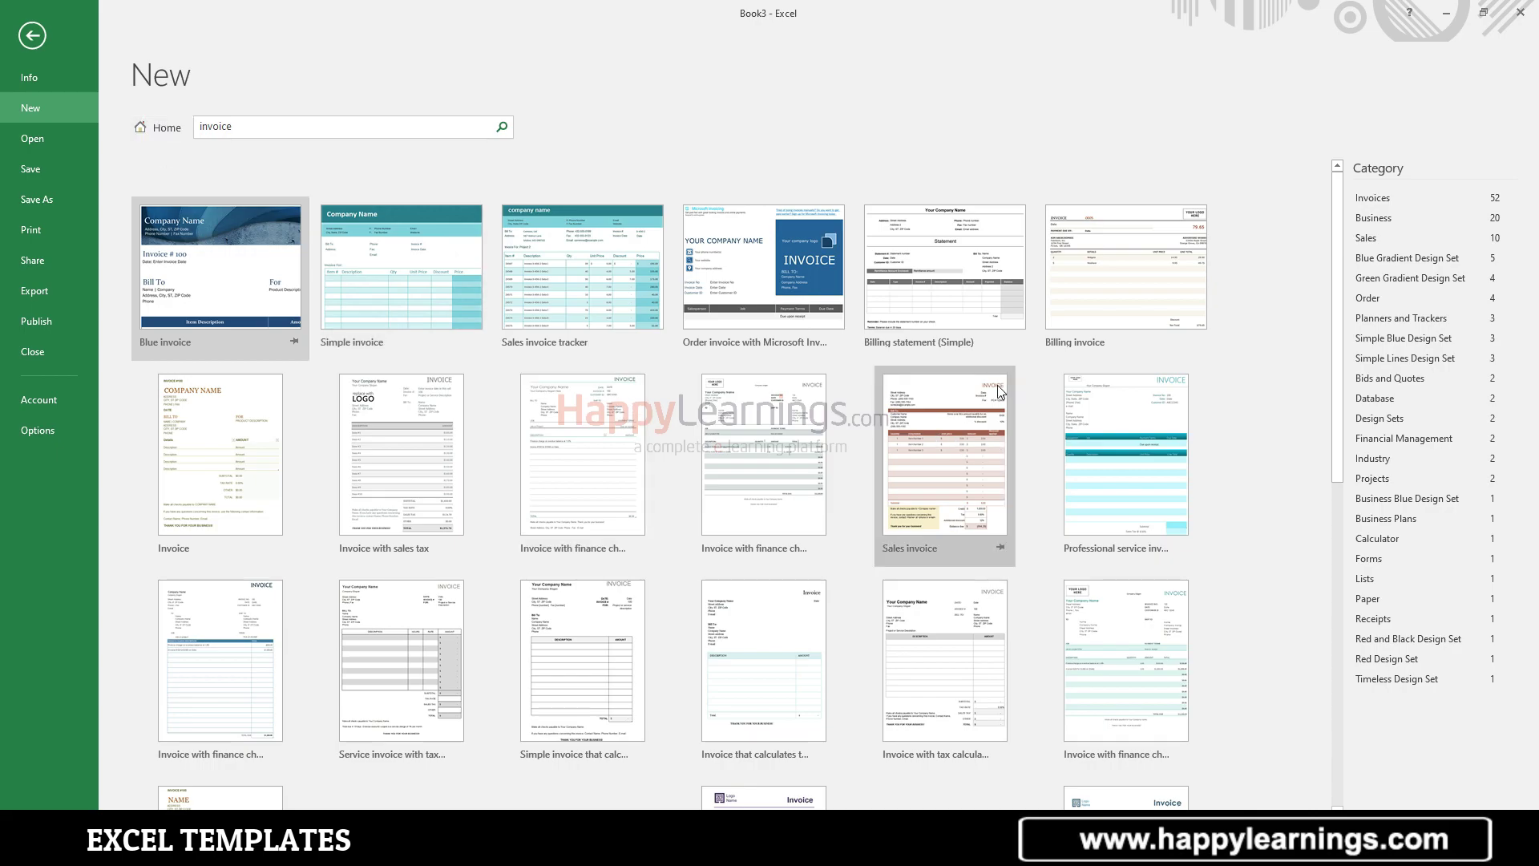
# Preview the Professional service invoice template and create a workbook from it.
pyautogui.click(1132, 447)
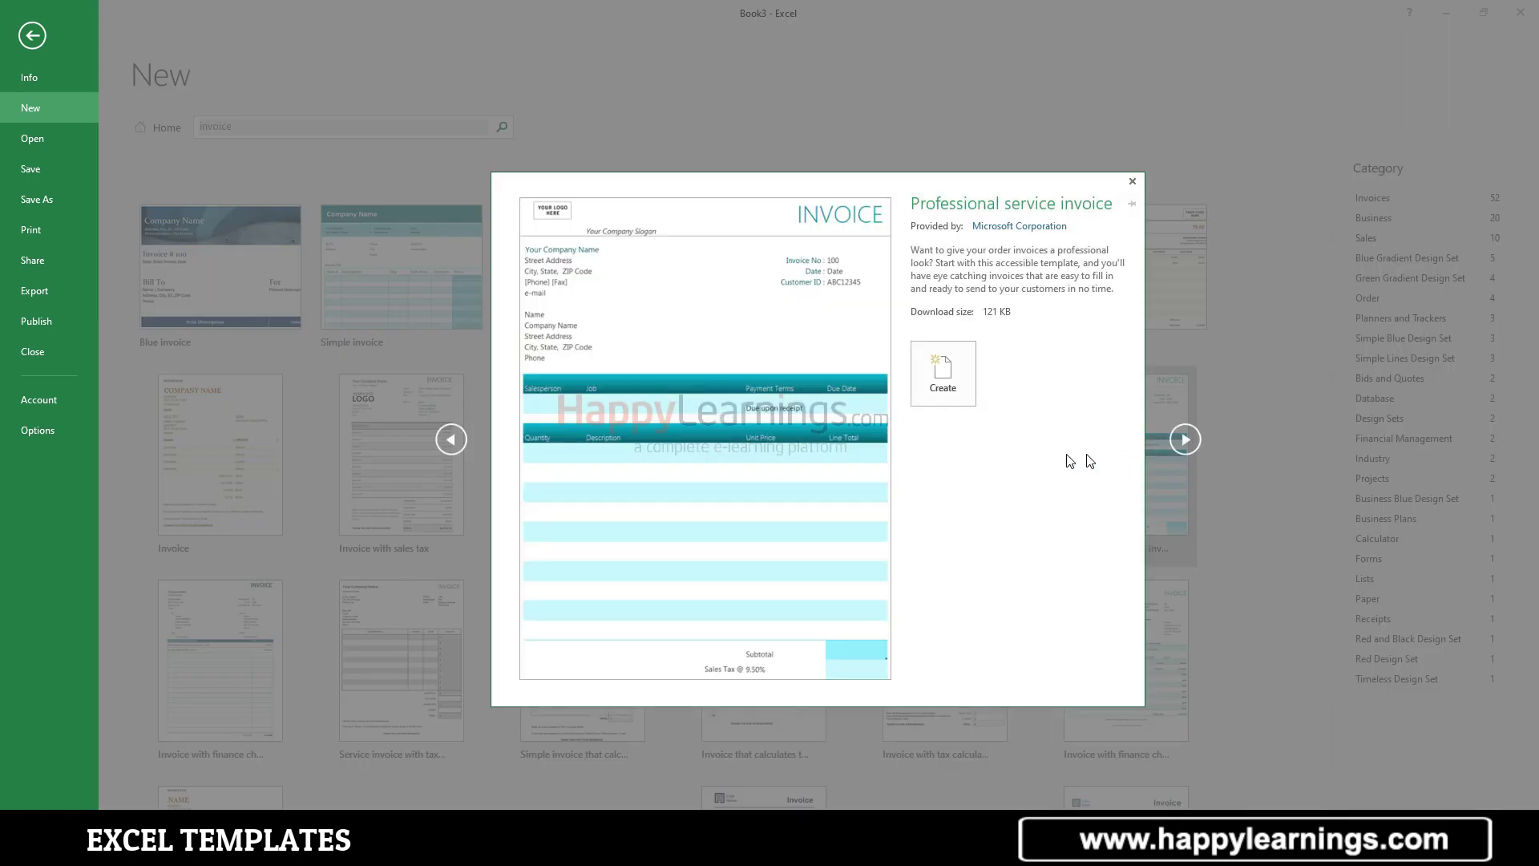
pyautogui.click(938, 373)
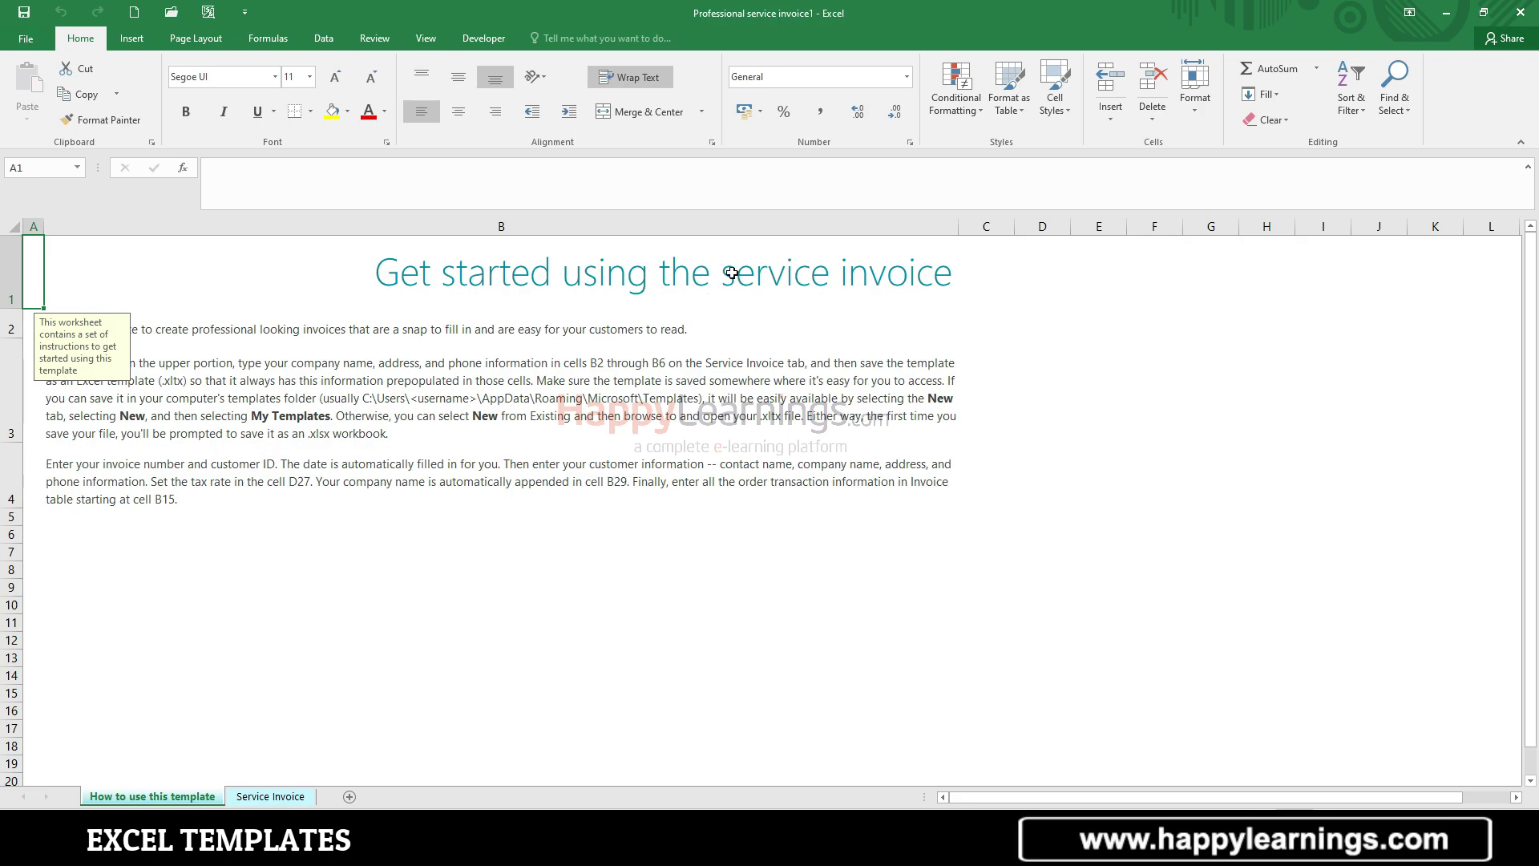
# On the Service Invoice sheet, delete the template's sample picture from cell A1.
pyautogui.click(277, 798)
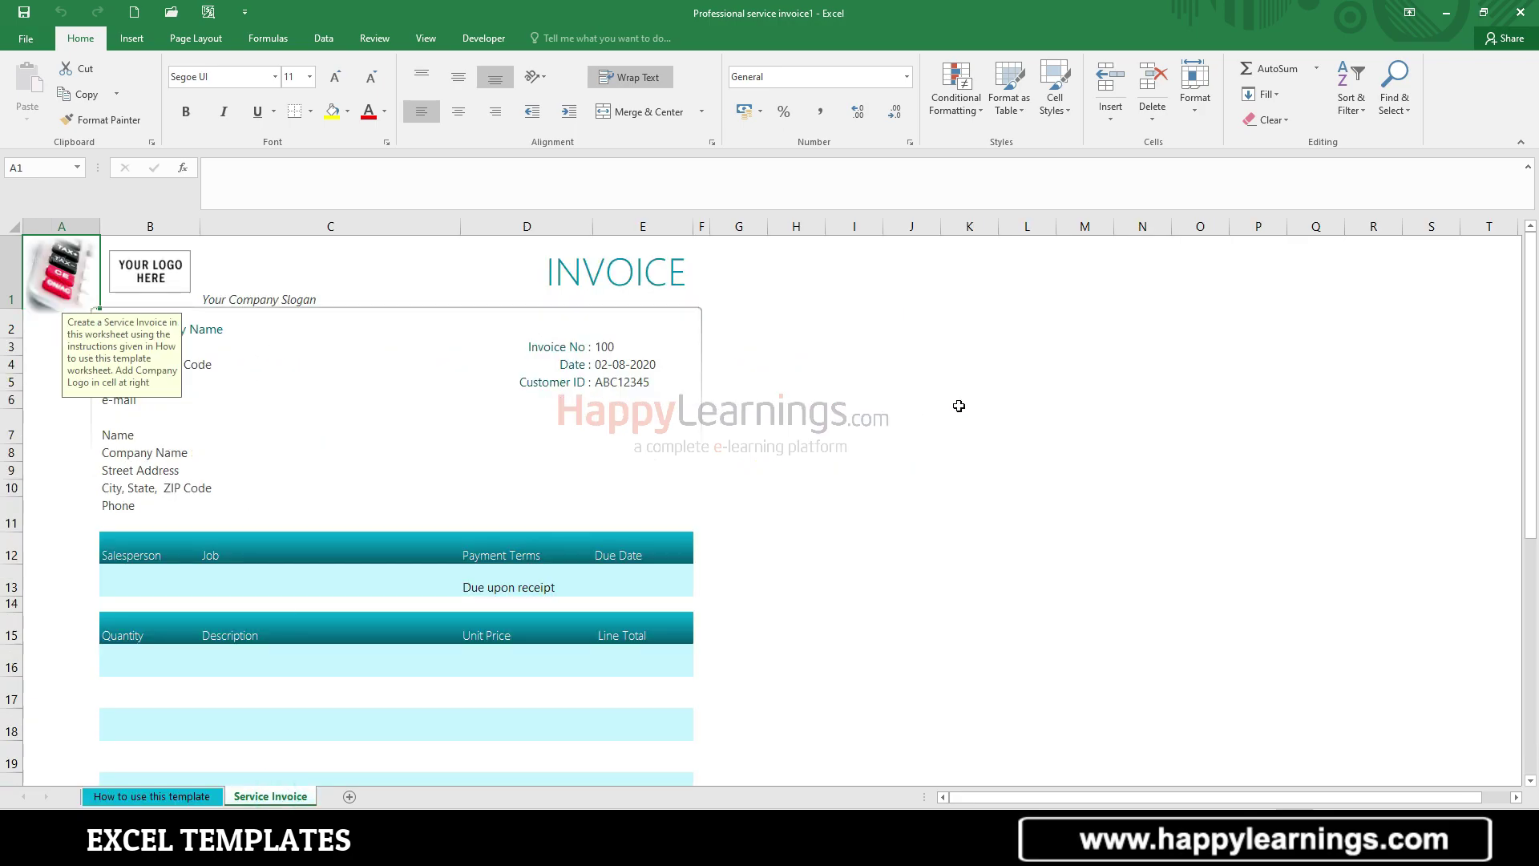
pyautogui.scroll(-6, 949, 401)
pyautogui.scroll(6, 944, 395)
pyautogui.click(53, 272)
pyautogui.press('Delete')
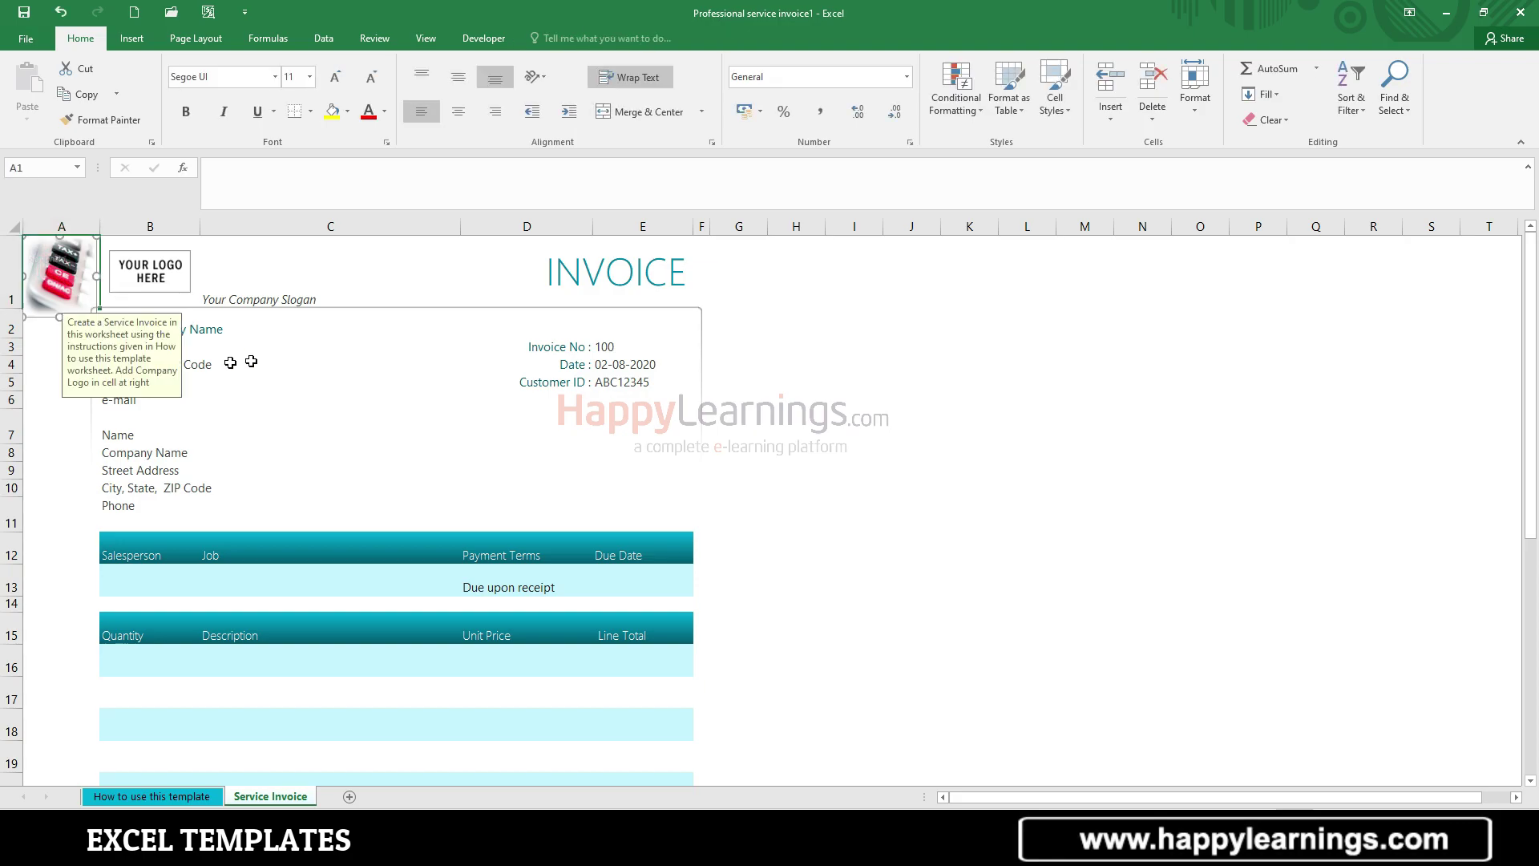
pyautogui.click(132, 38)
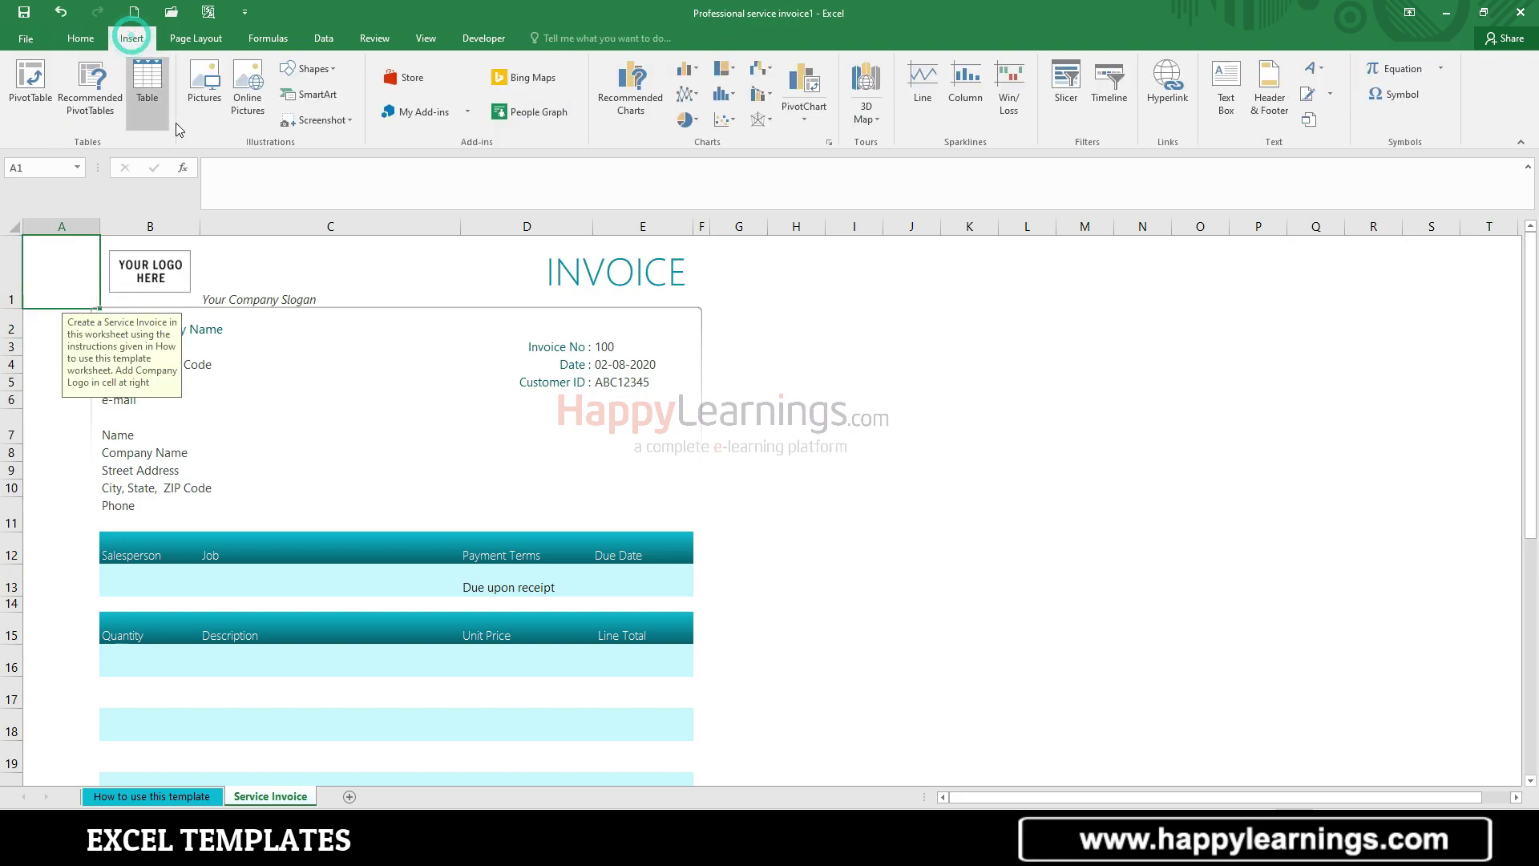
# Insert Image1 from the Desktop as the logo and shrink it to fit cell A1.
pyautogui.click(205, 84)
pyautogui.click(65, 120)
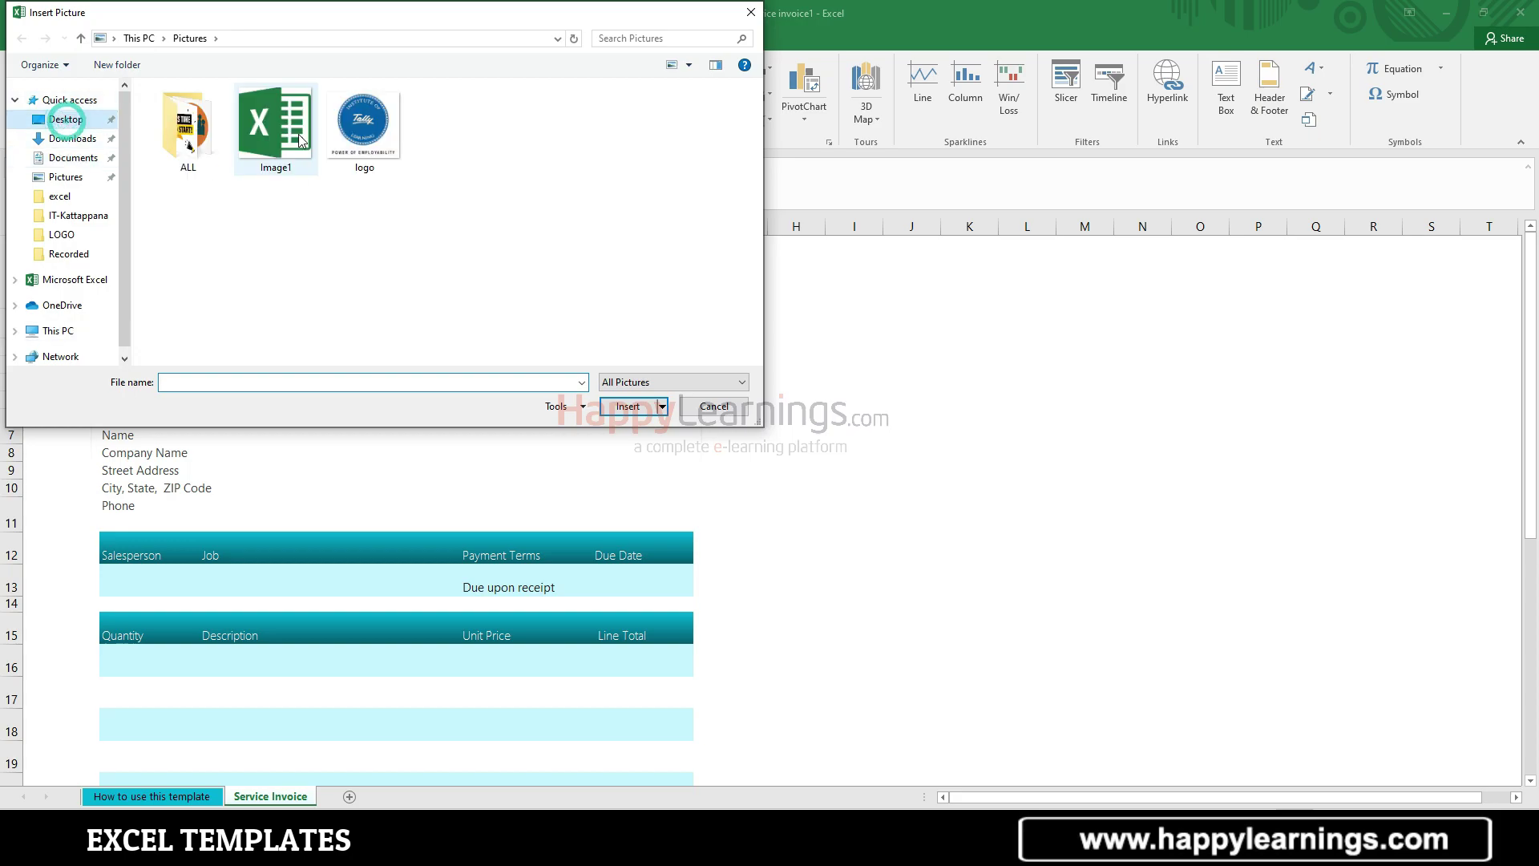
pyautogui.doubleClick(269, 128)
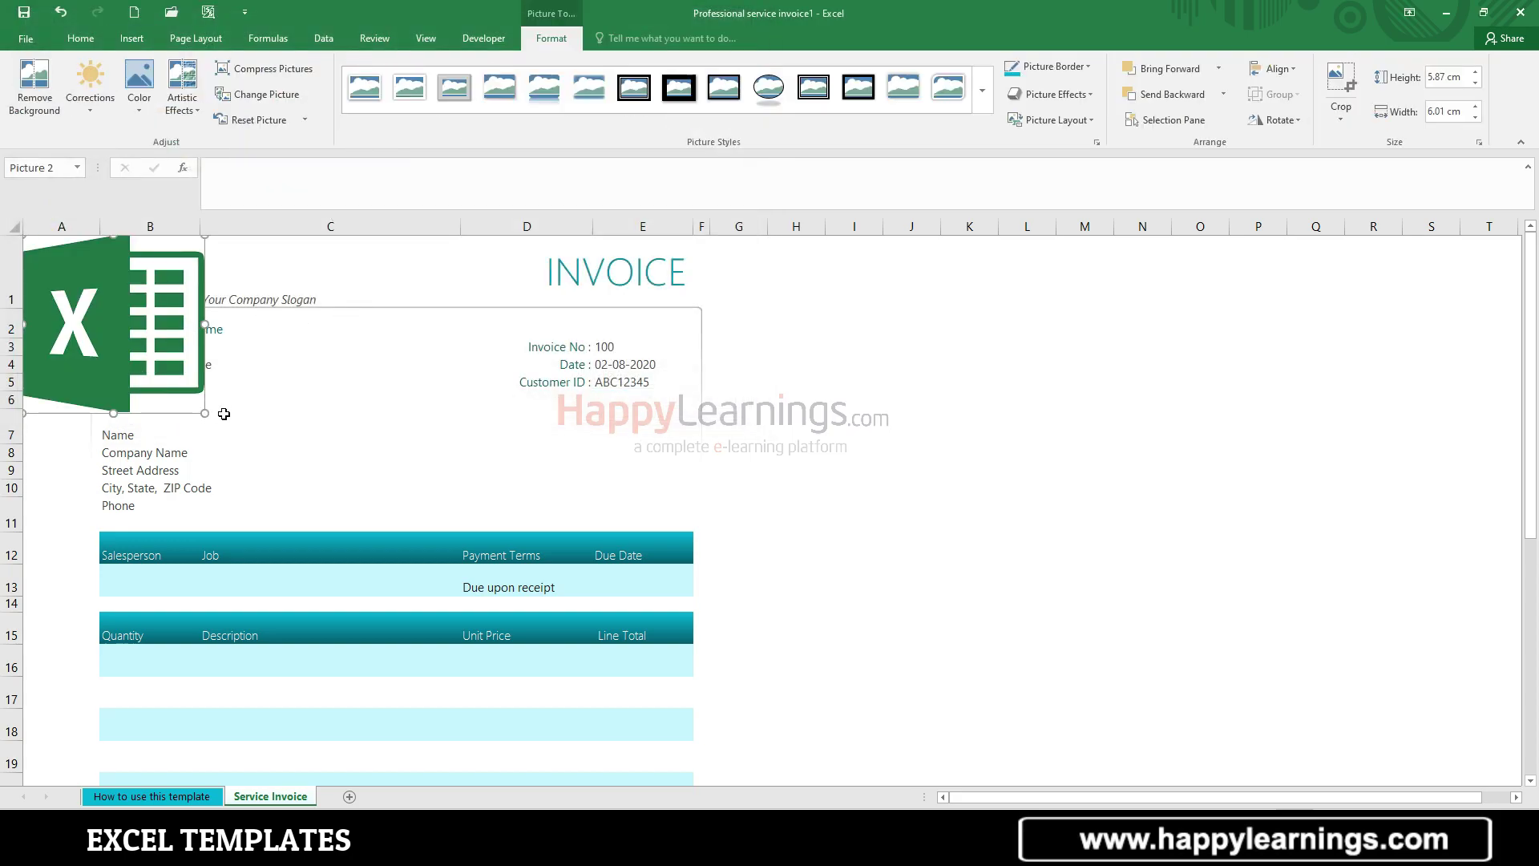
pyautogui.moveTo(205, 413); pyautogui.dragTo(79, 301)
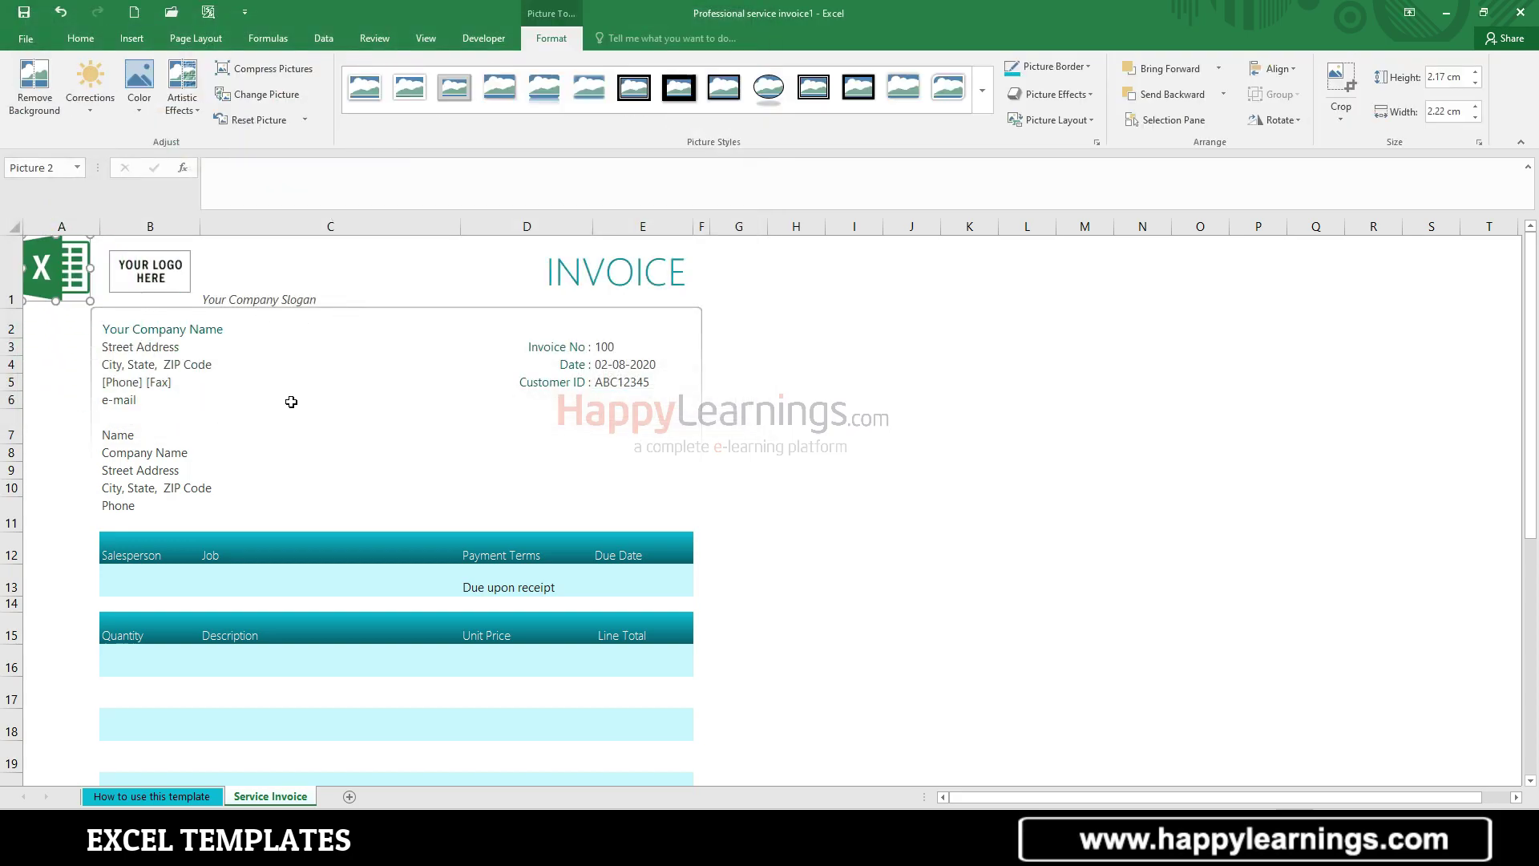
pyautogui.click(976, 399)
pyautogui.click(155, 273)
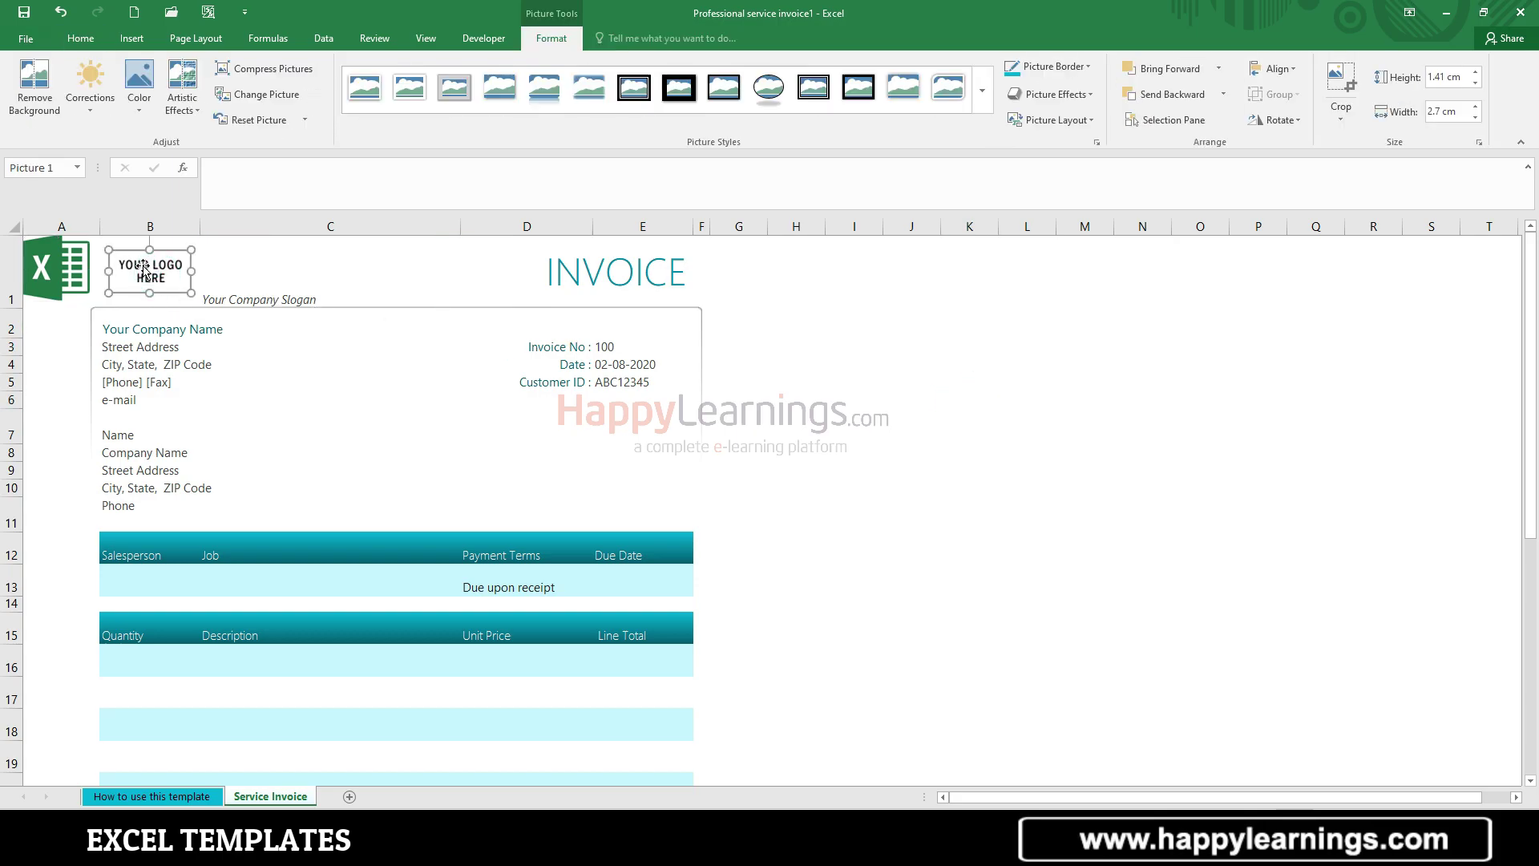
pyautogui.click(600, 277)
pyautogui.click(204, 343)
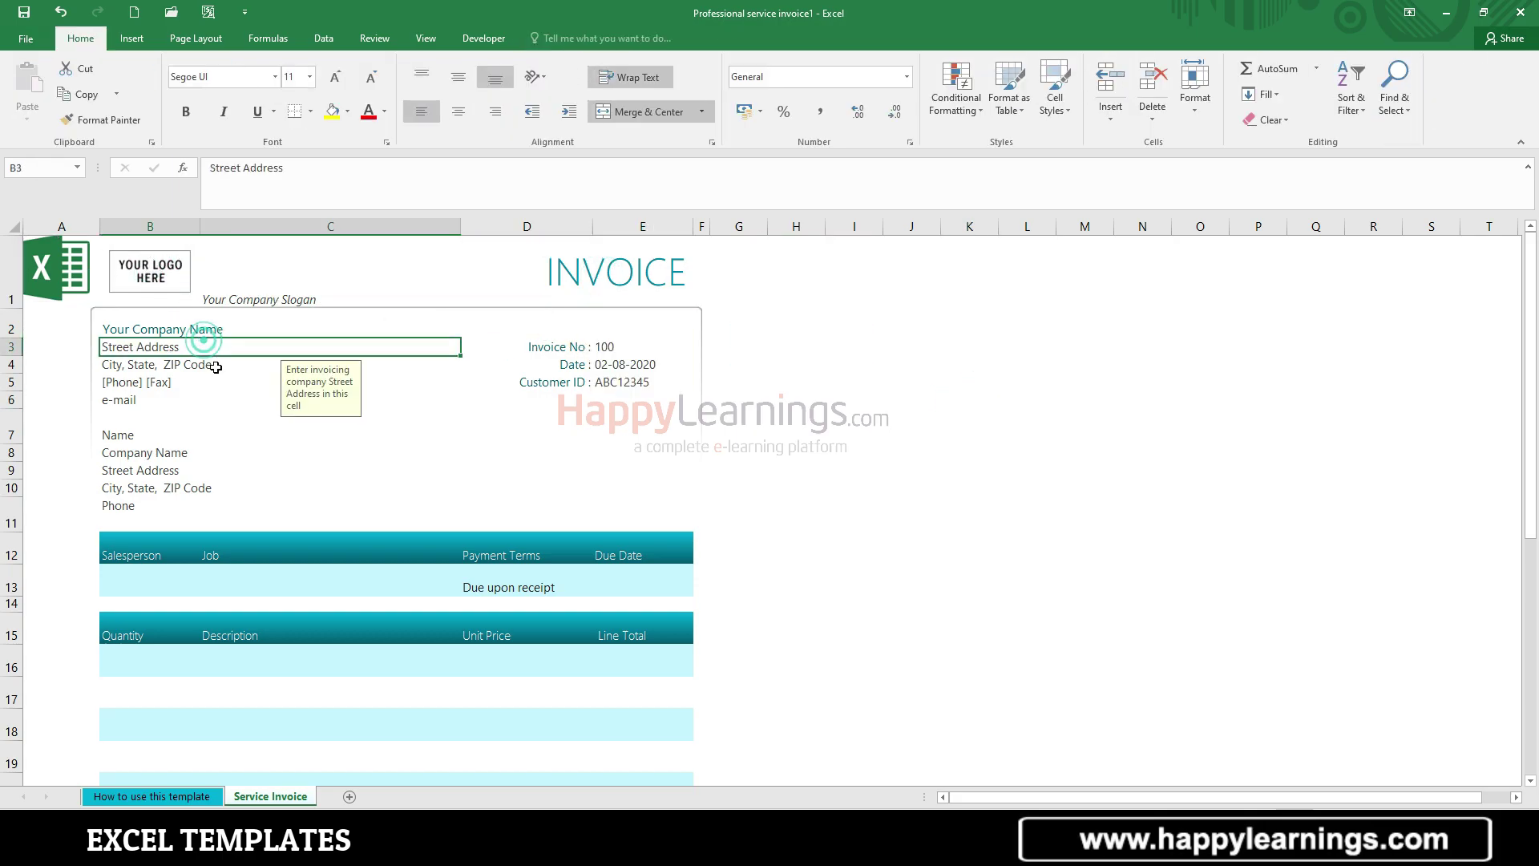
pyautogui.scroll(-1, 302, 481)
pyautogui.scroll(-5, 301, 481)
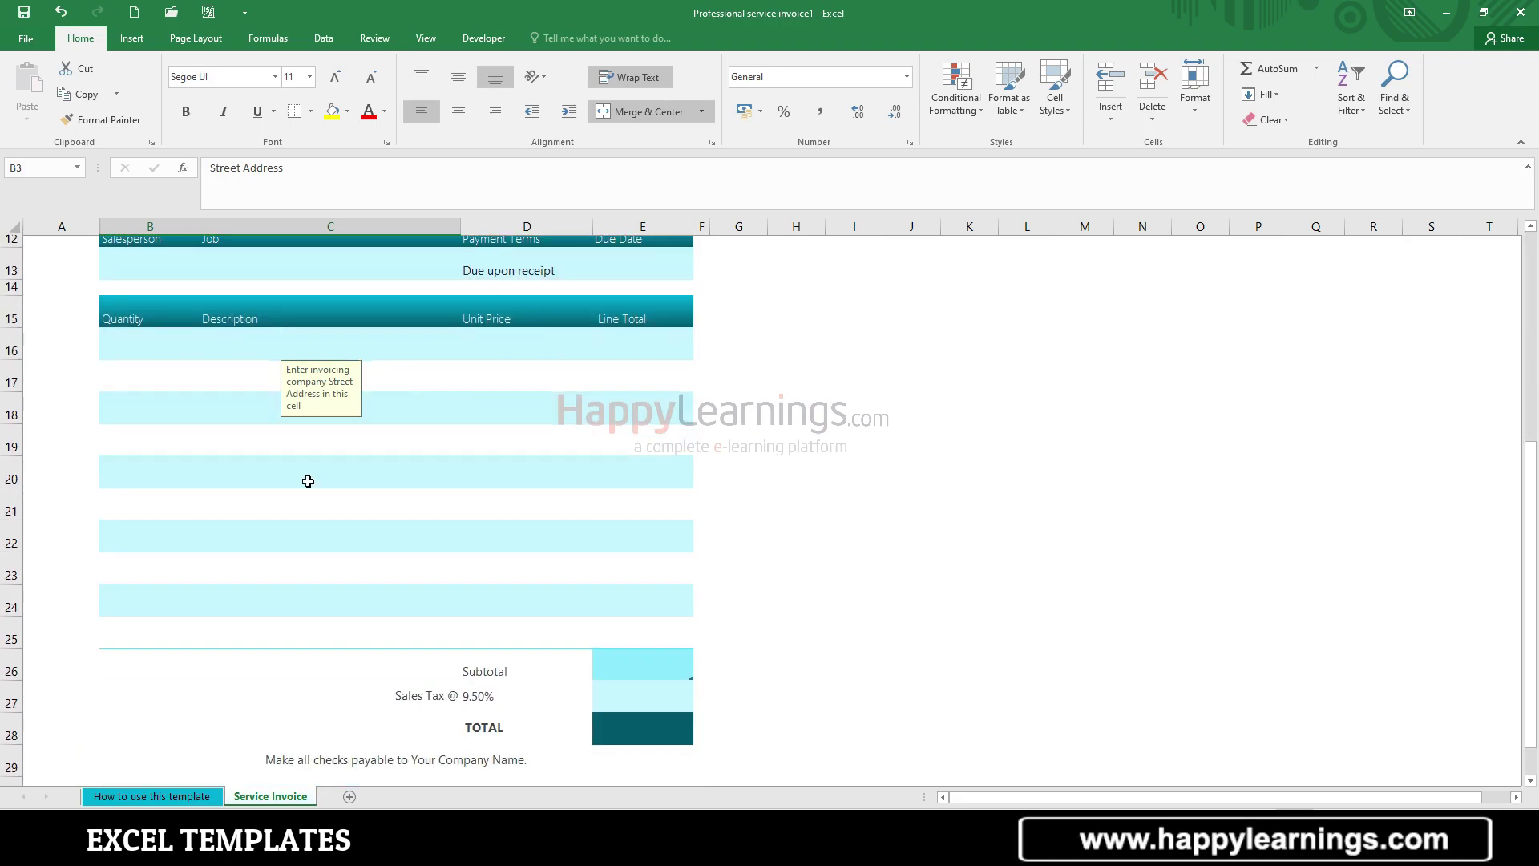
pyautogui.click(634, 573)
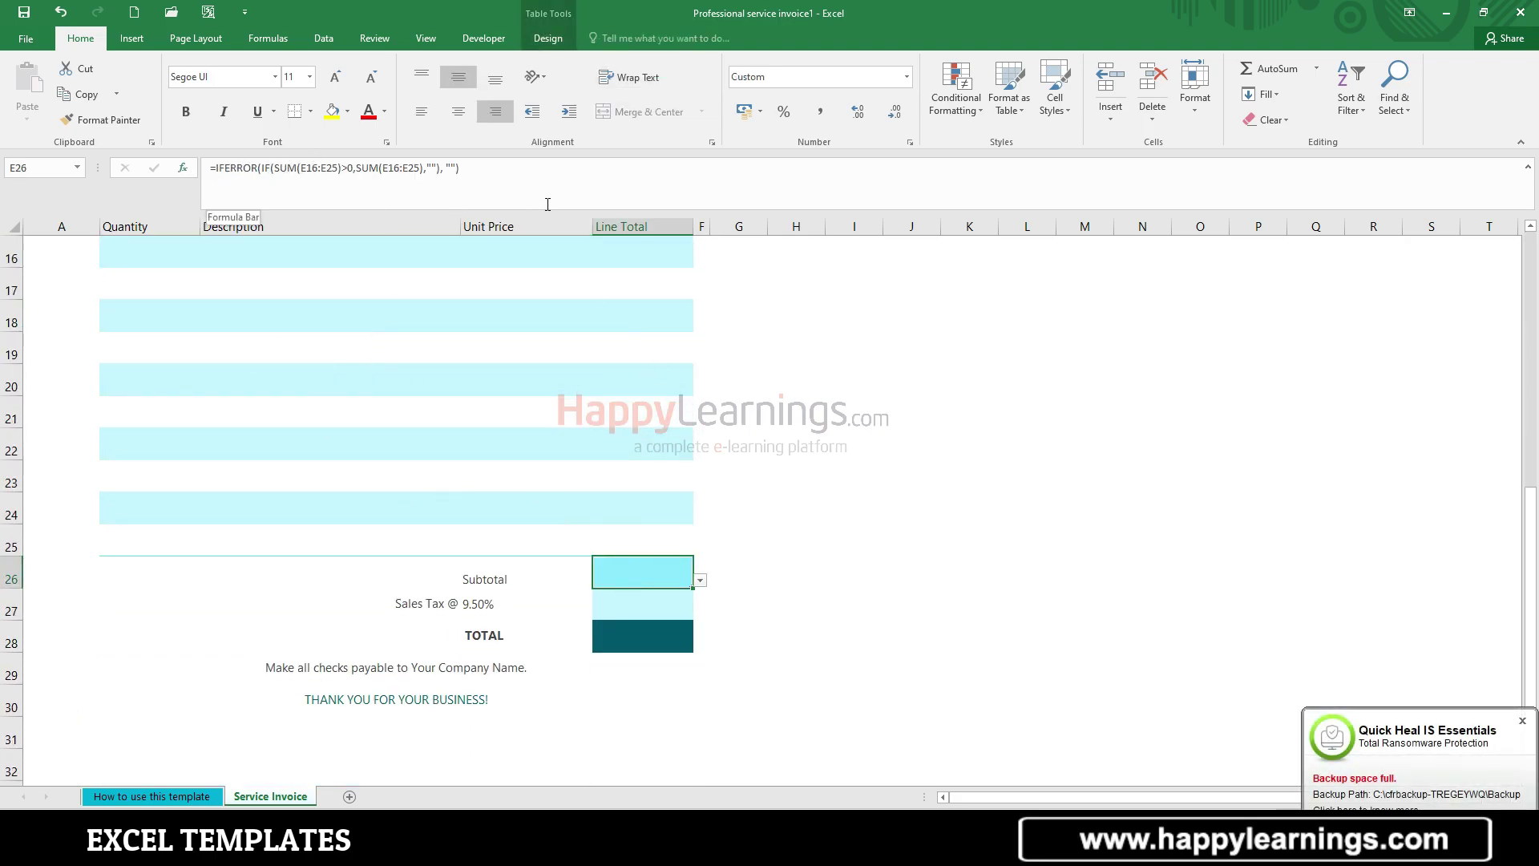
pyautogui.click(955, 536)
pyautogui.click(668, 605)
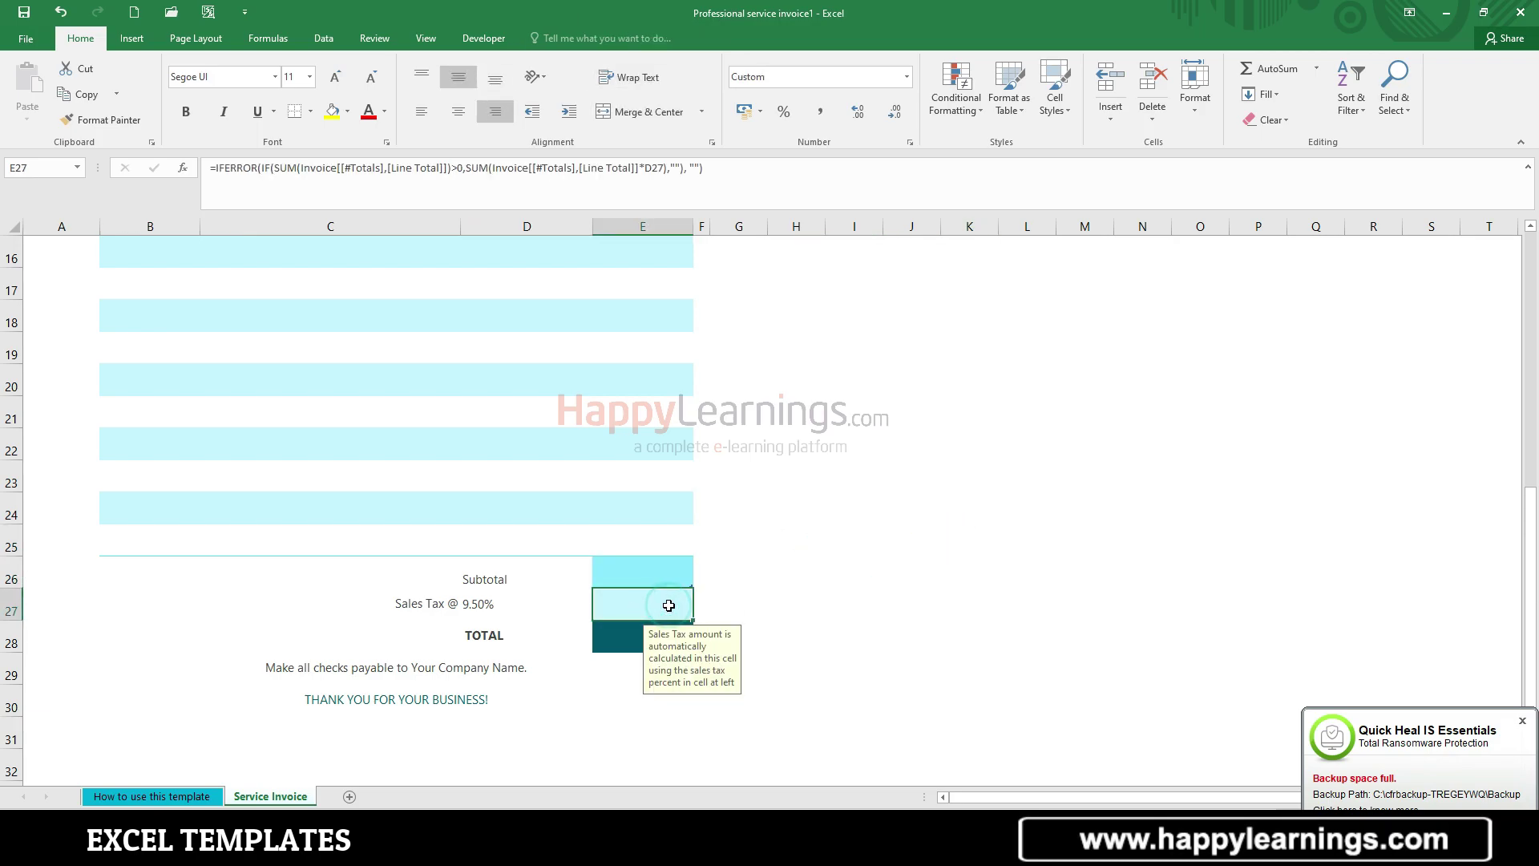
pyautogui.click(775, 612)
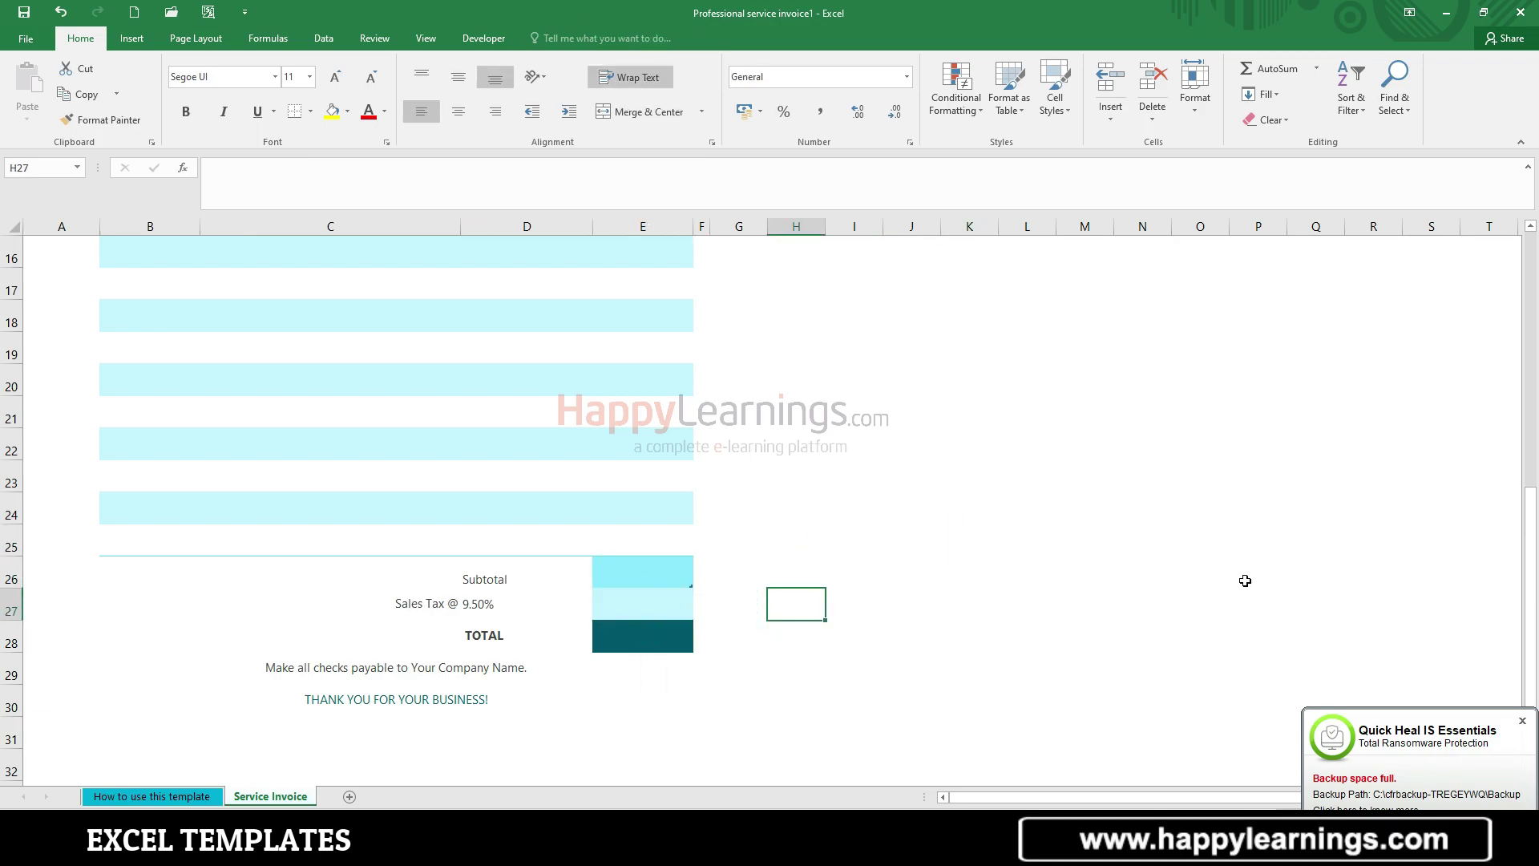
pyautogui.click(1522, 720)
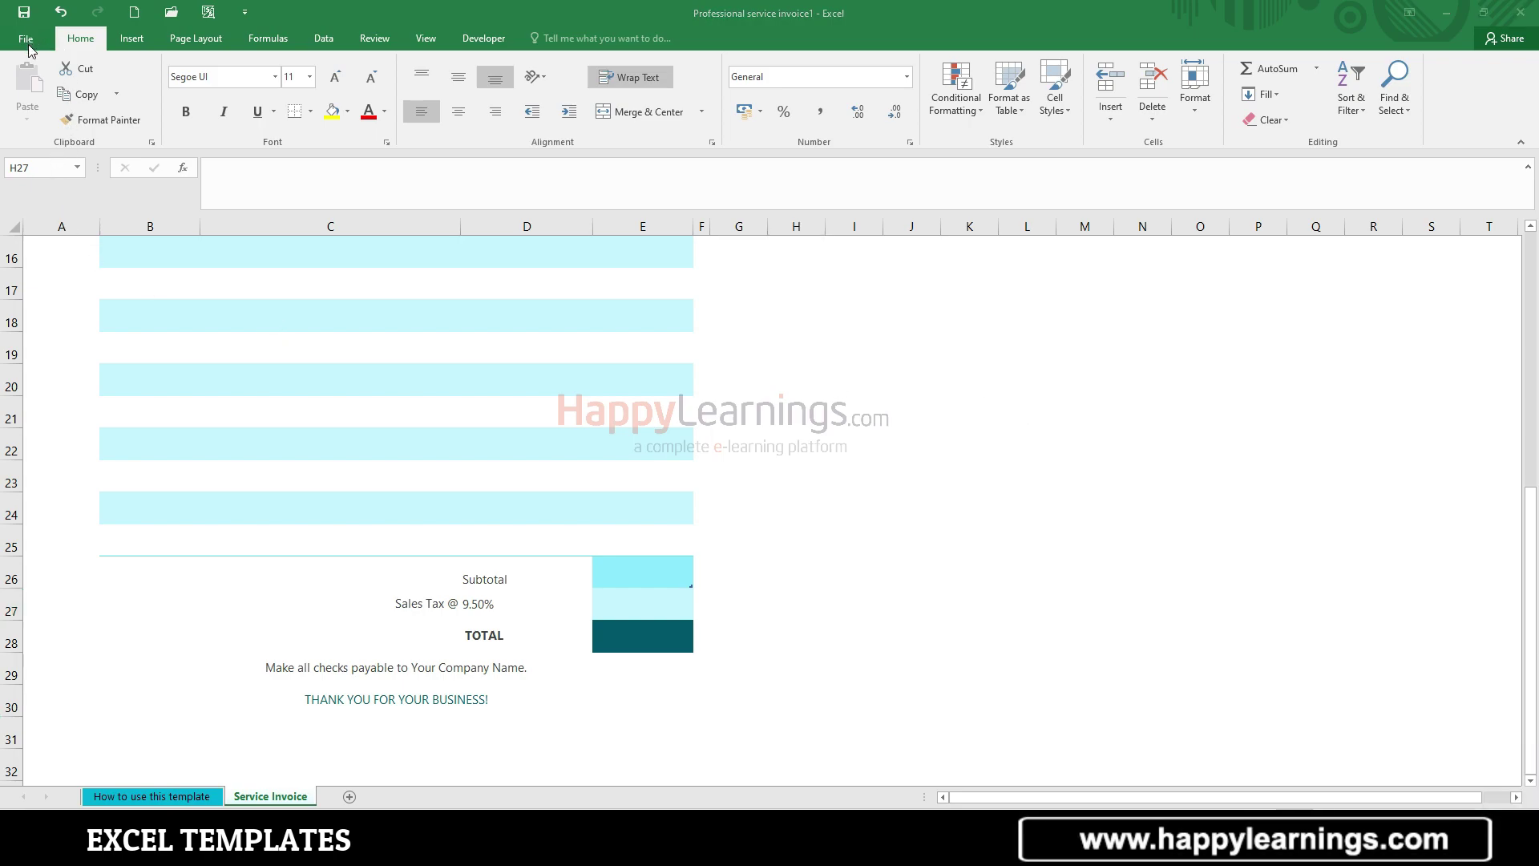
pyautogui.click(921, 357)
pyautogui.scroll(4, 801, 535)
pyautogui.scroll(1, 801, 535)
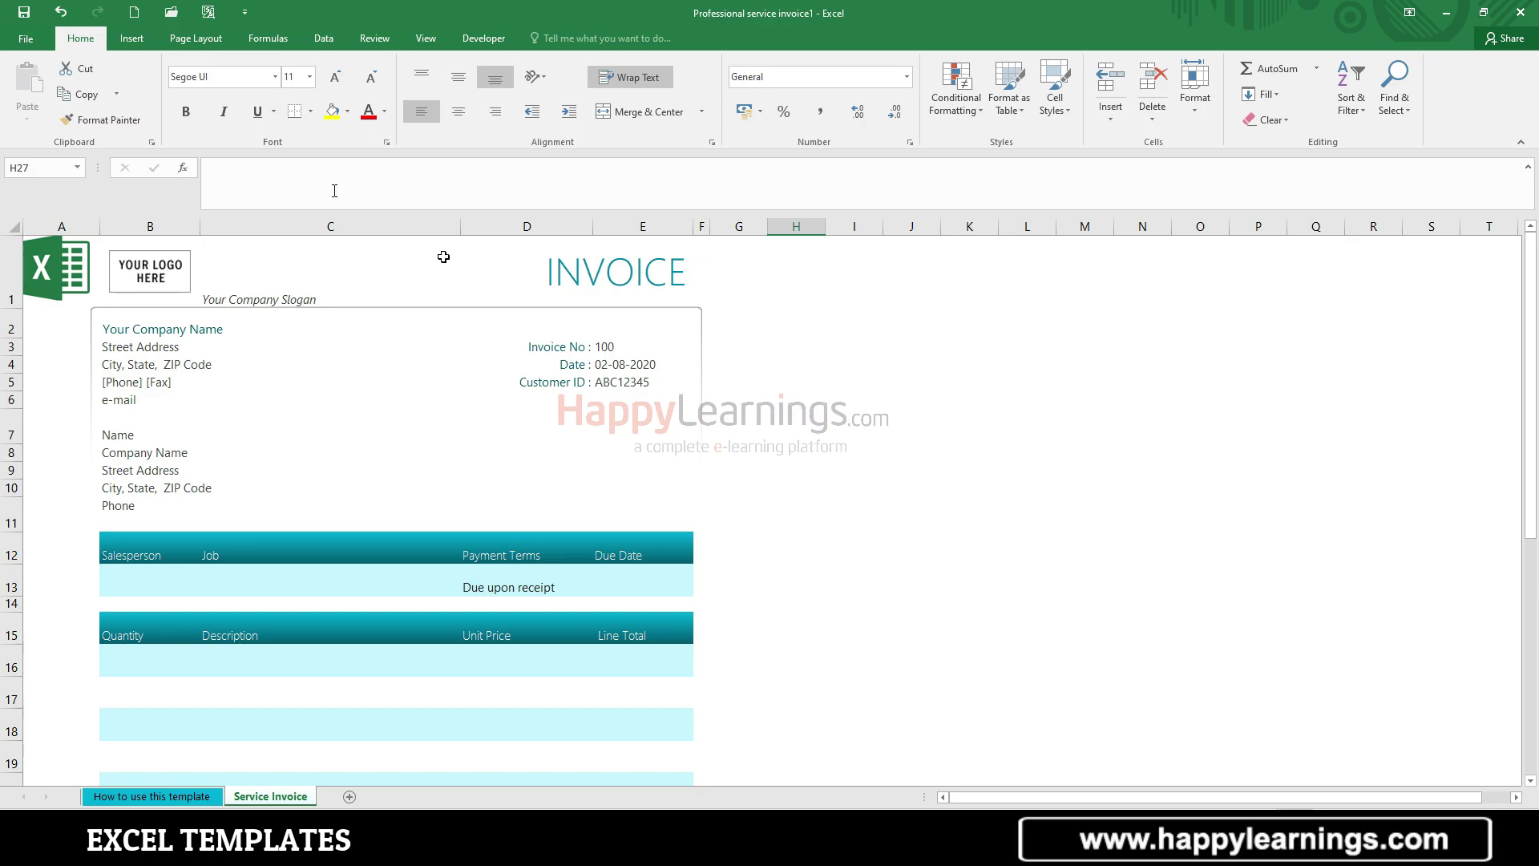
# Save the workbook as an Excel Template named 'My Excel Templates' in Custom Office Templates.
pyautogui.click(27, 44)
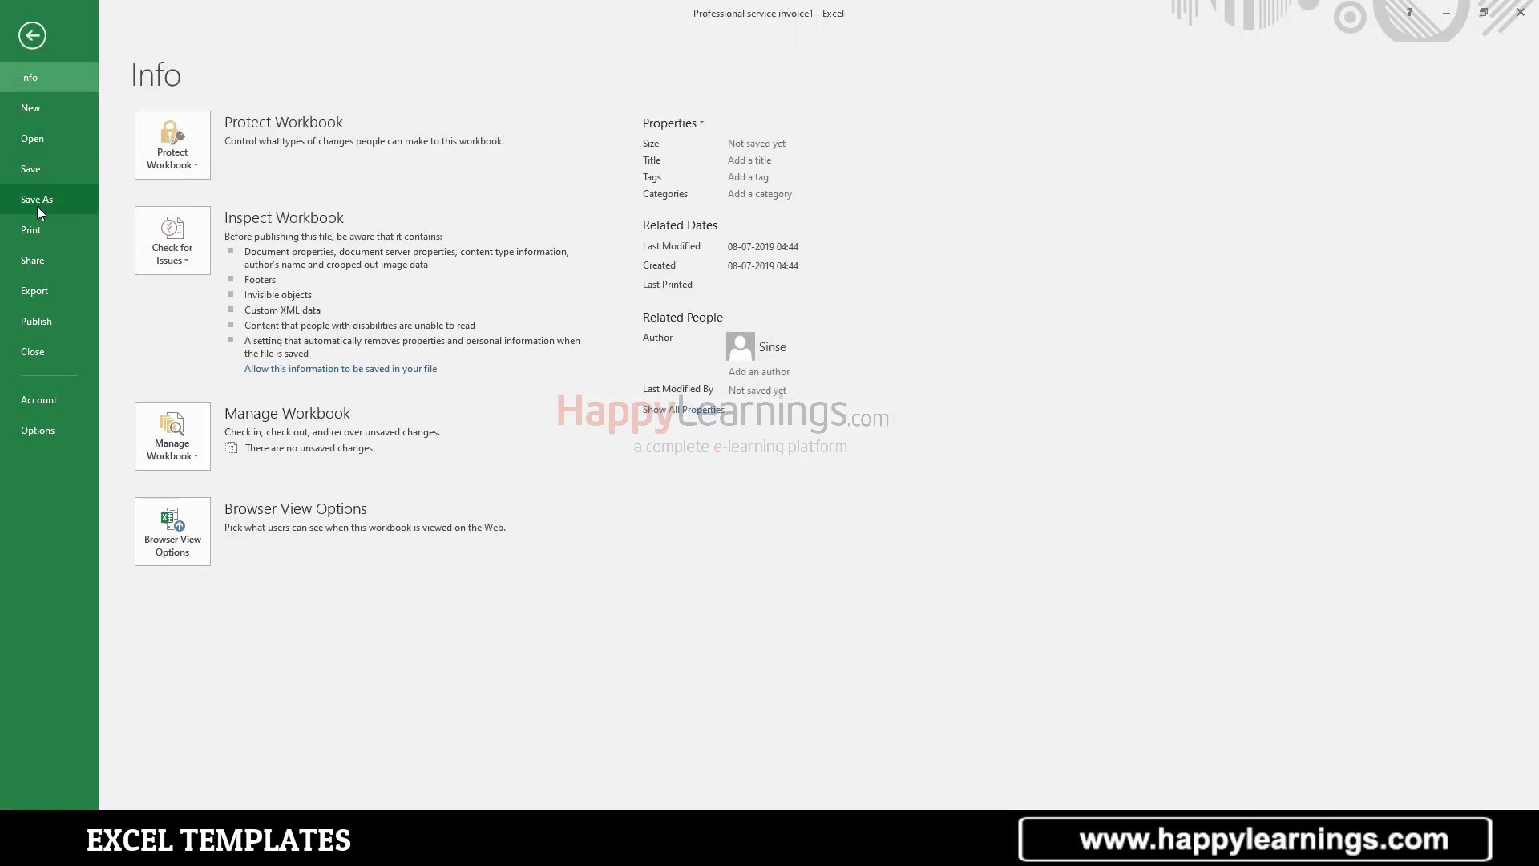
pyautogui.click(37, 202)
pyautogui.doubleClick(206, 179)
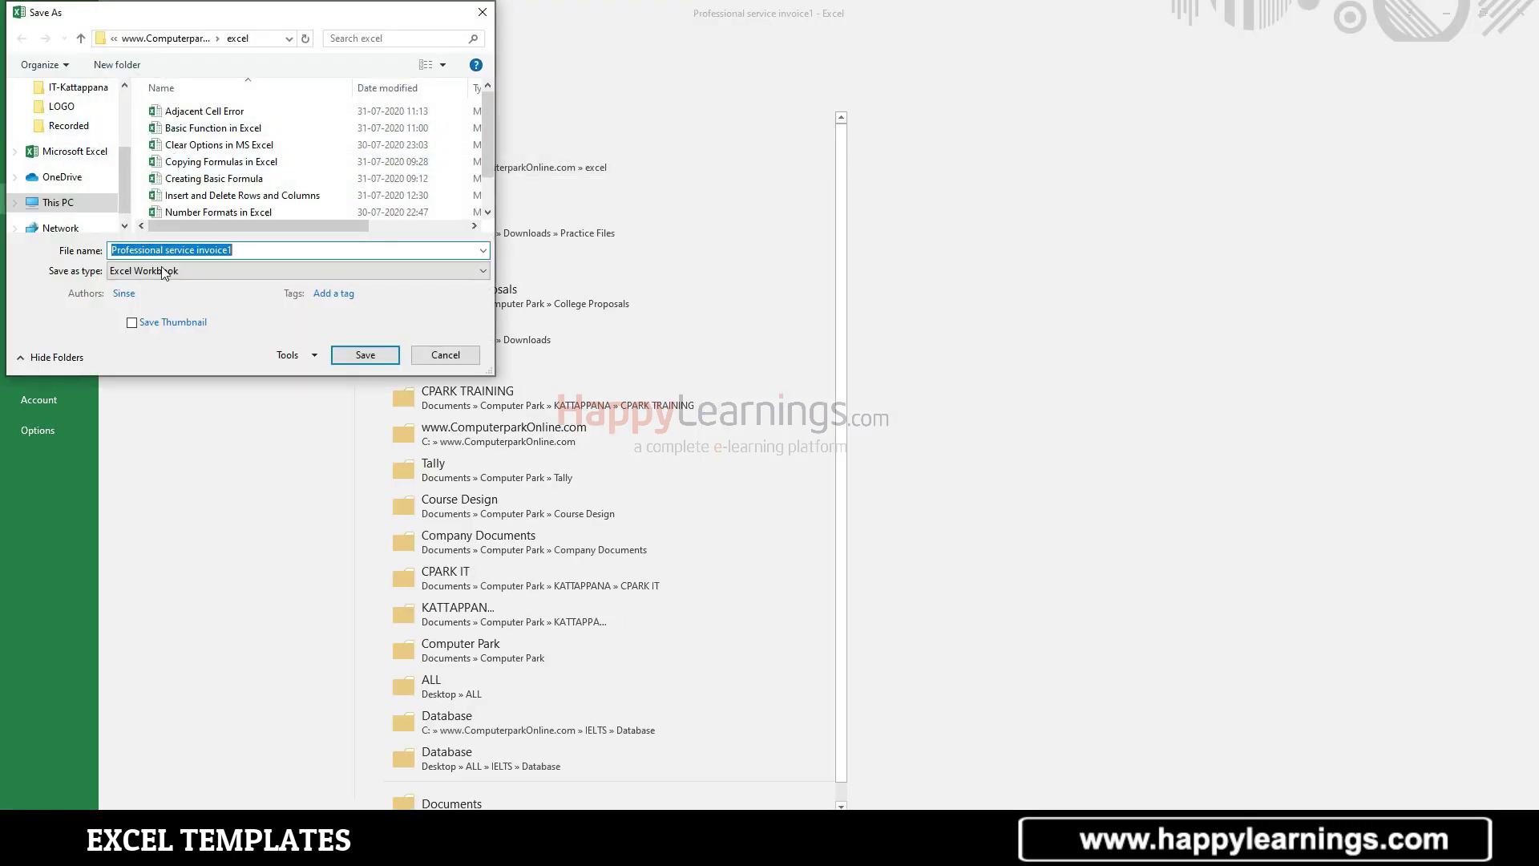
pyautogui.click(181, 270)
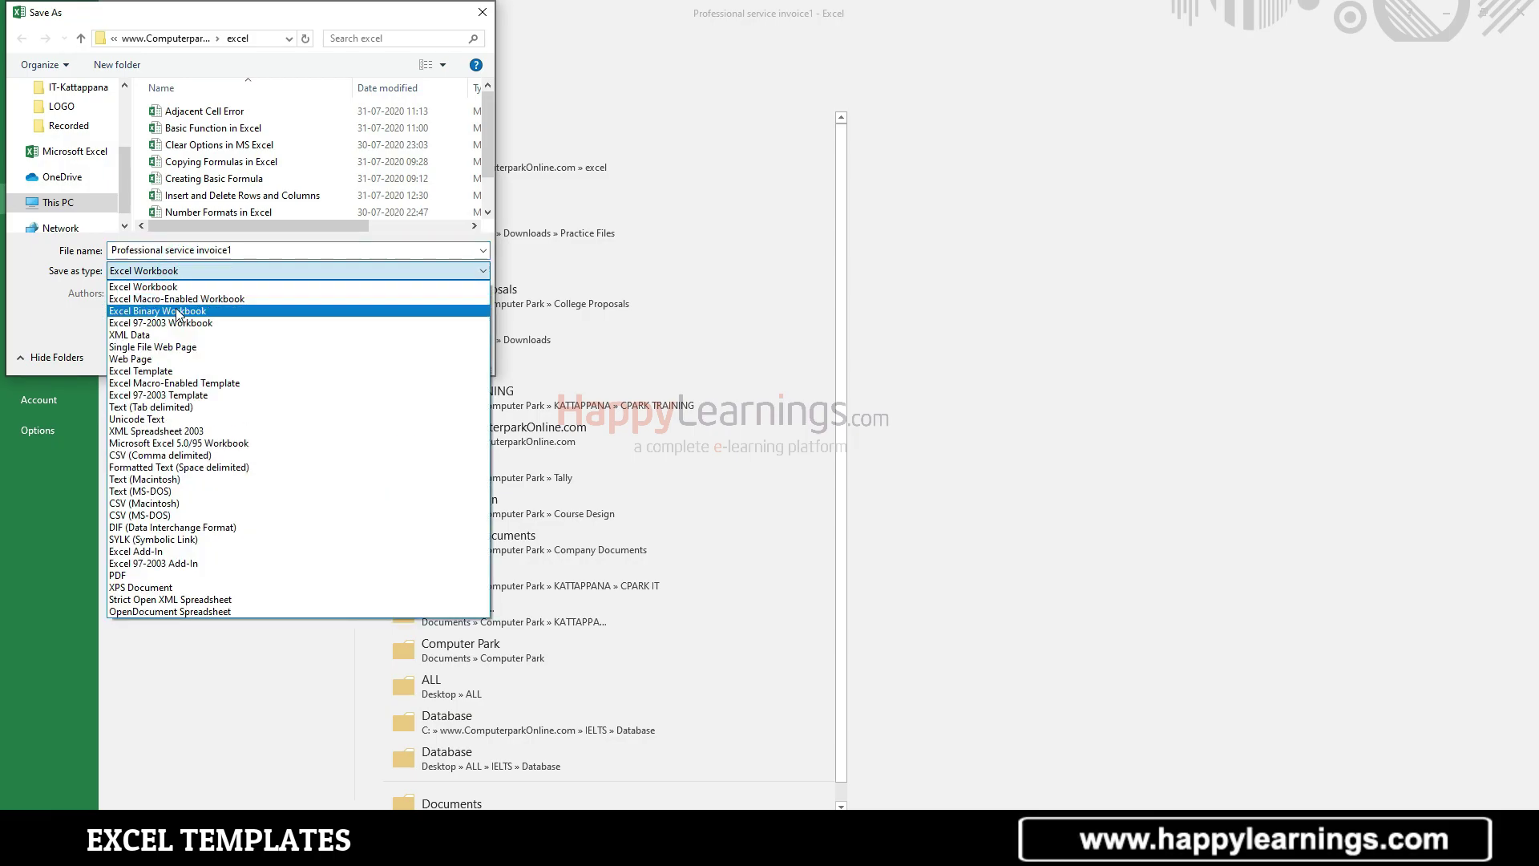
pyautogui.click(168, 373)
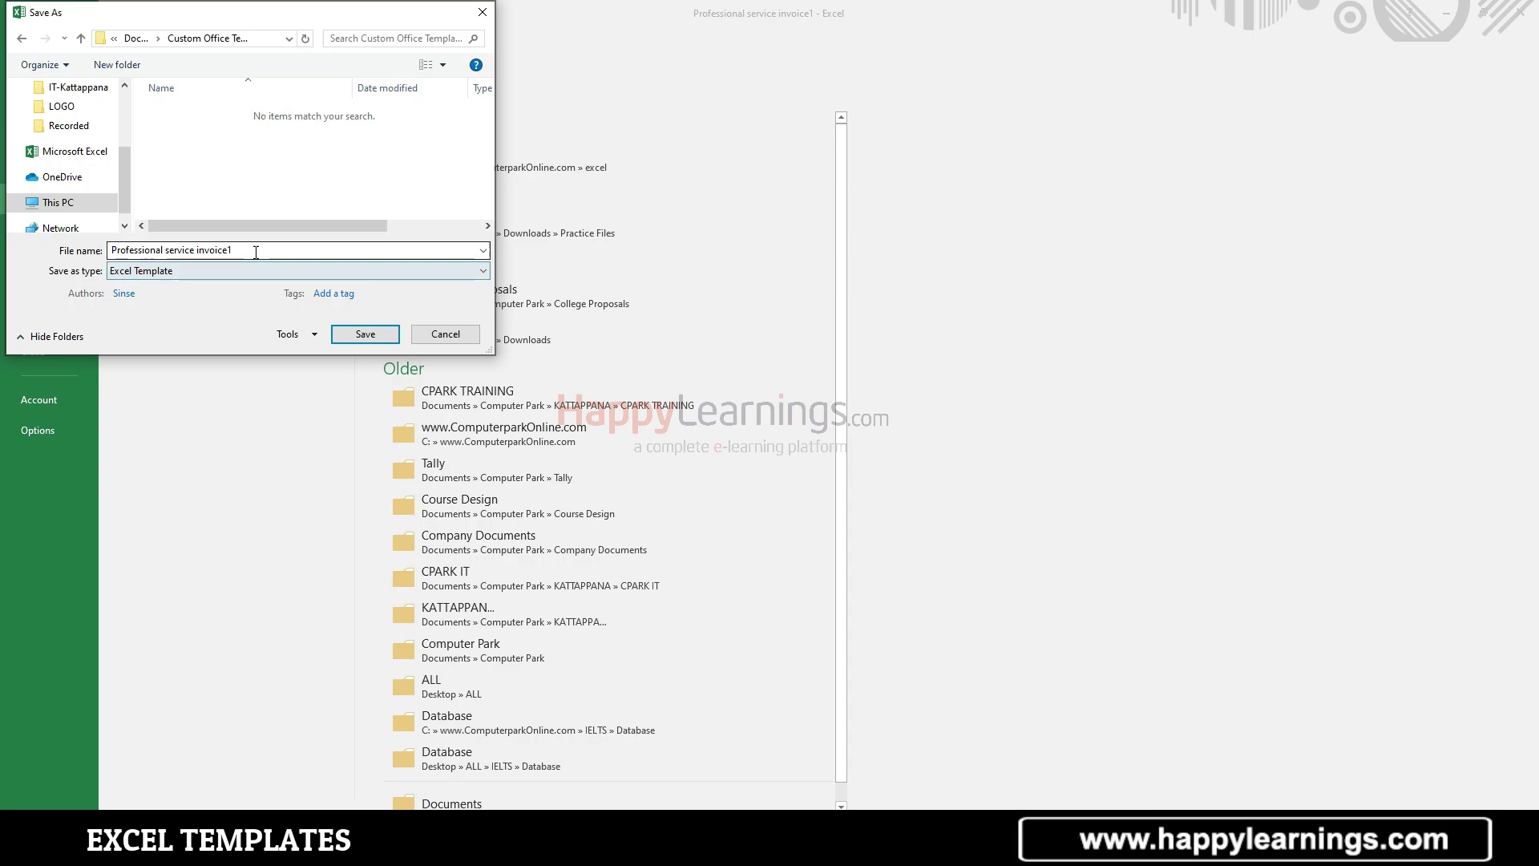
pyautogui.moveTo(111, 251); pyautogui.dragTo(248, 250)
pyautogui.write('Exce')
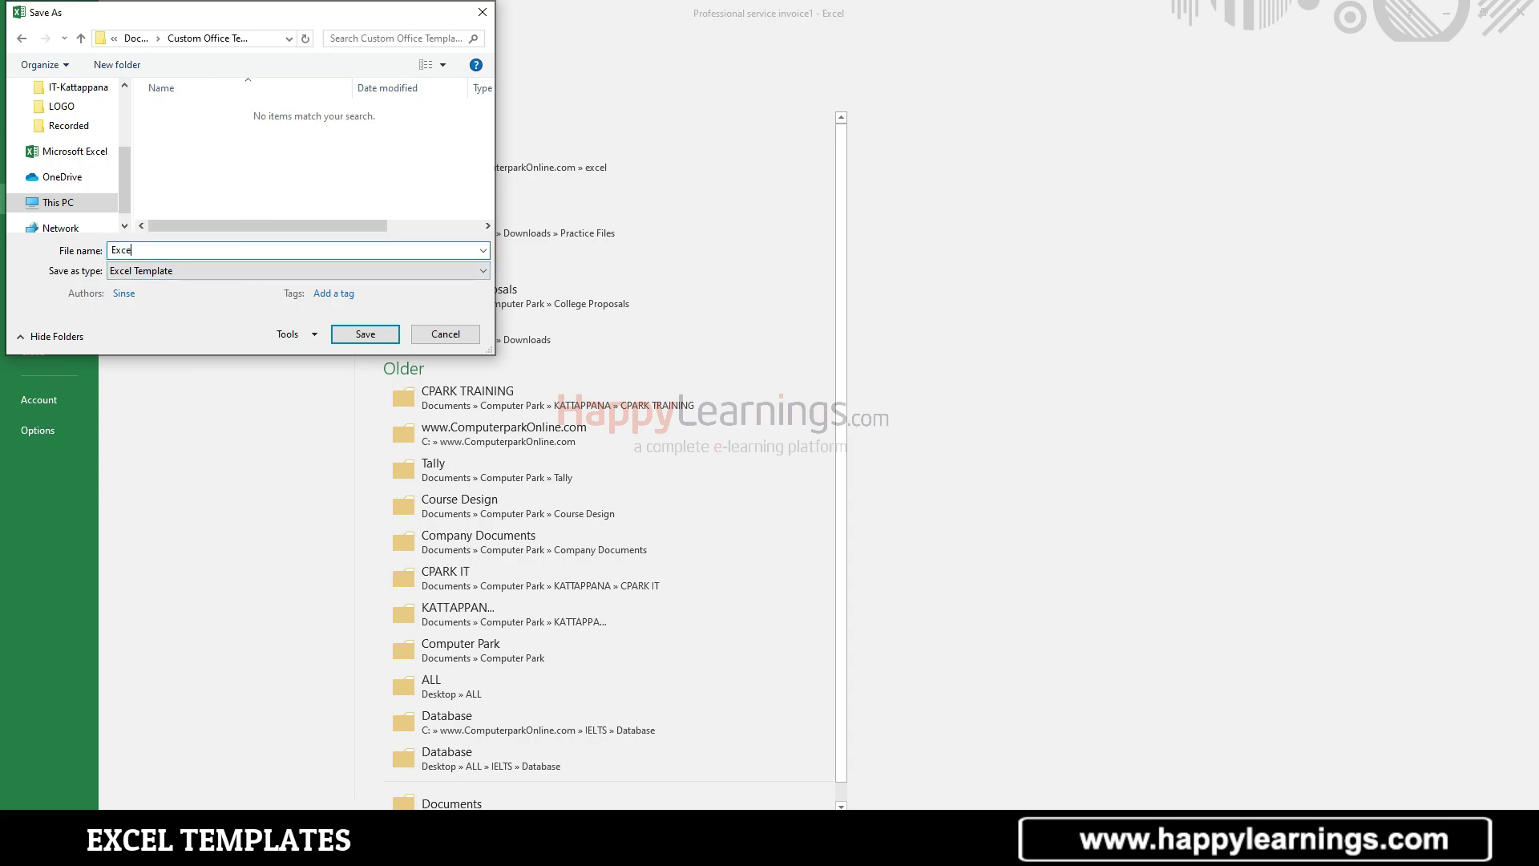
pyautogui.write('l; Templa')
pyautogui.press('BackSpace')
pyautogui.press('BackSpace')
pyautogui.write('My')
pyautogui.click(365, 334)
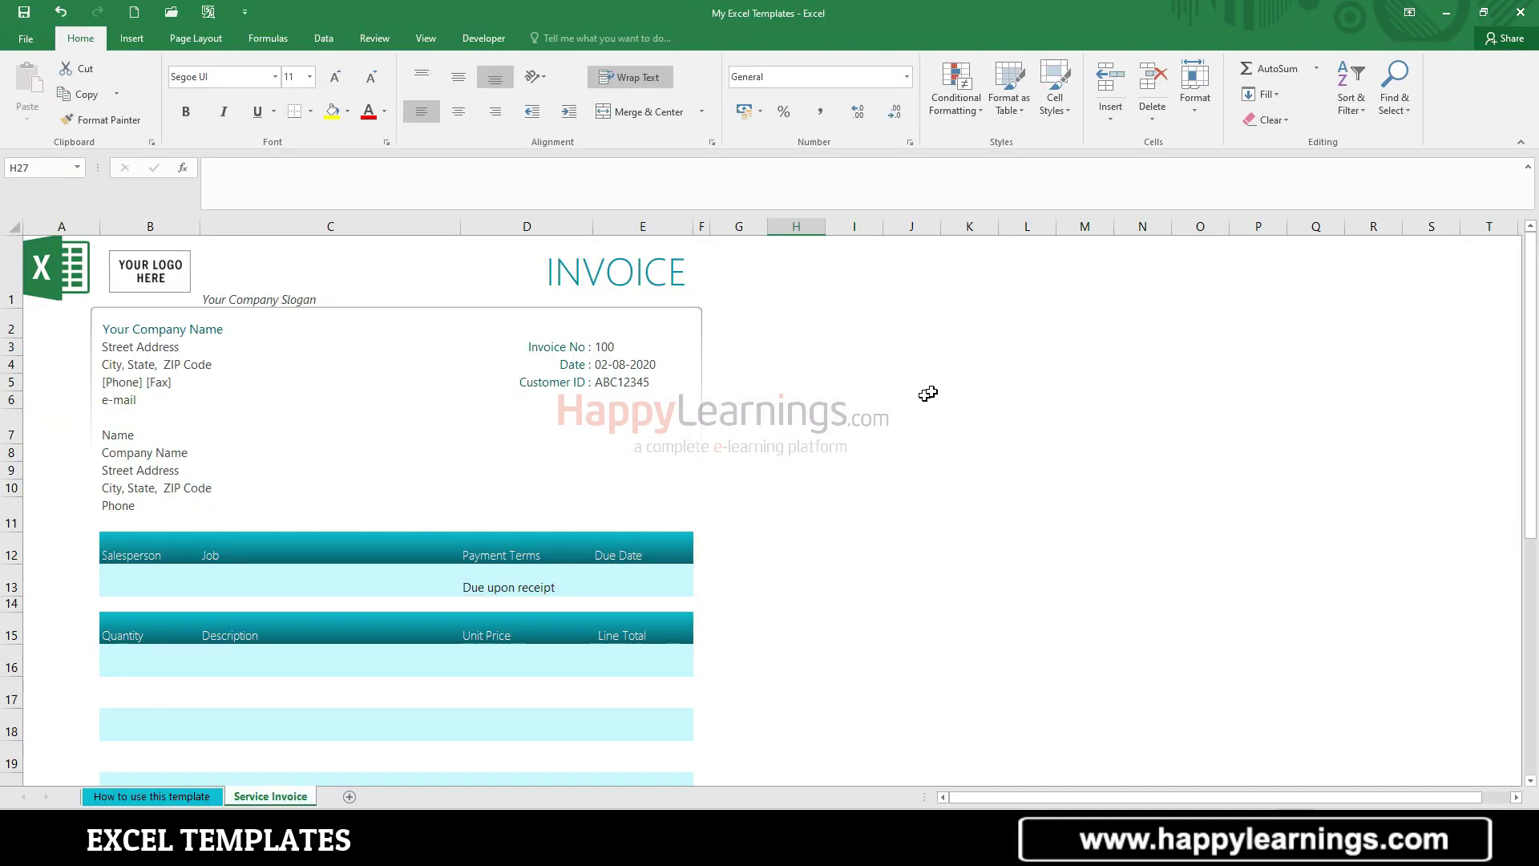
# Open File > New and view the Personal templates listing 'My Excel Templates'.
pyautogui.click(914, 398)
pyautogui.click(30, 40)
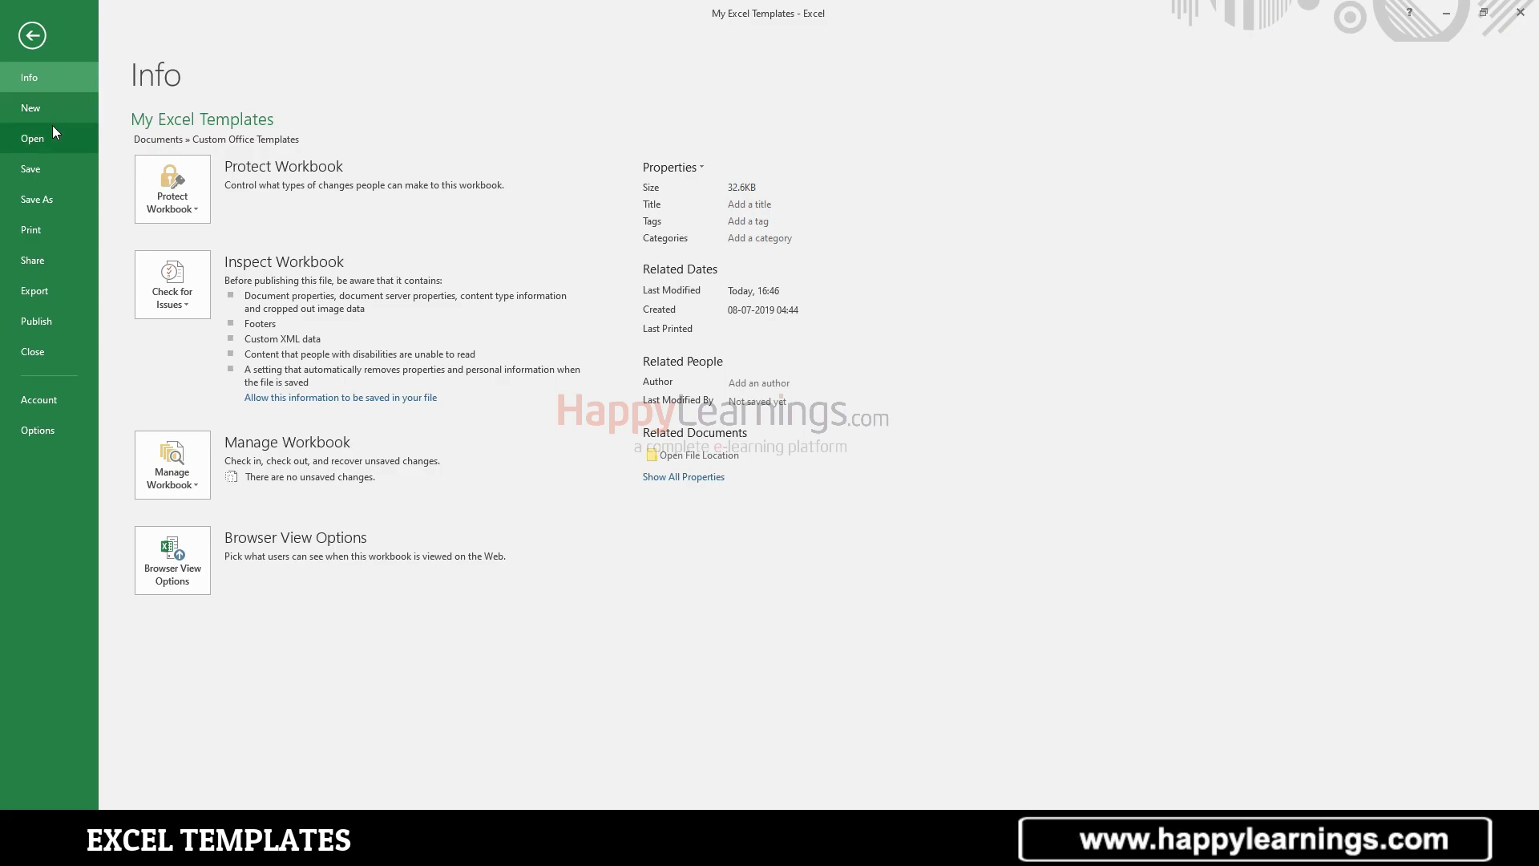
pyautogui.click(32, 107)
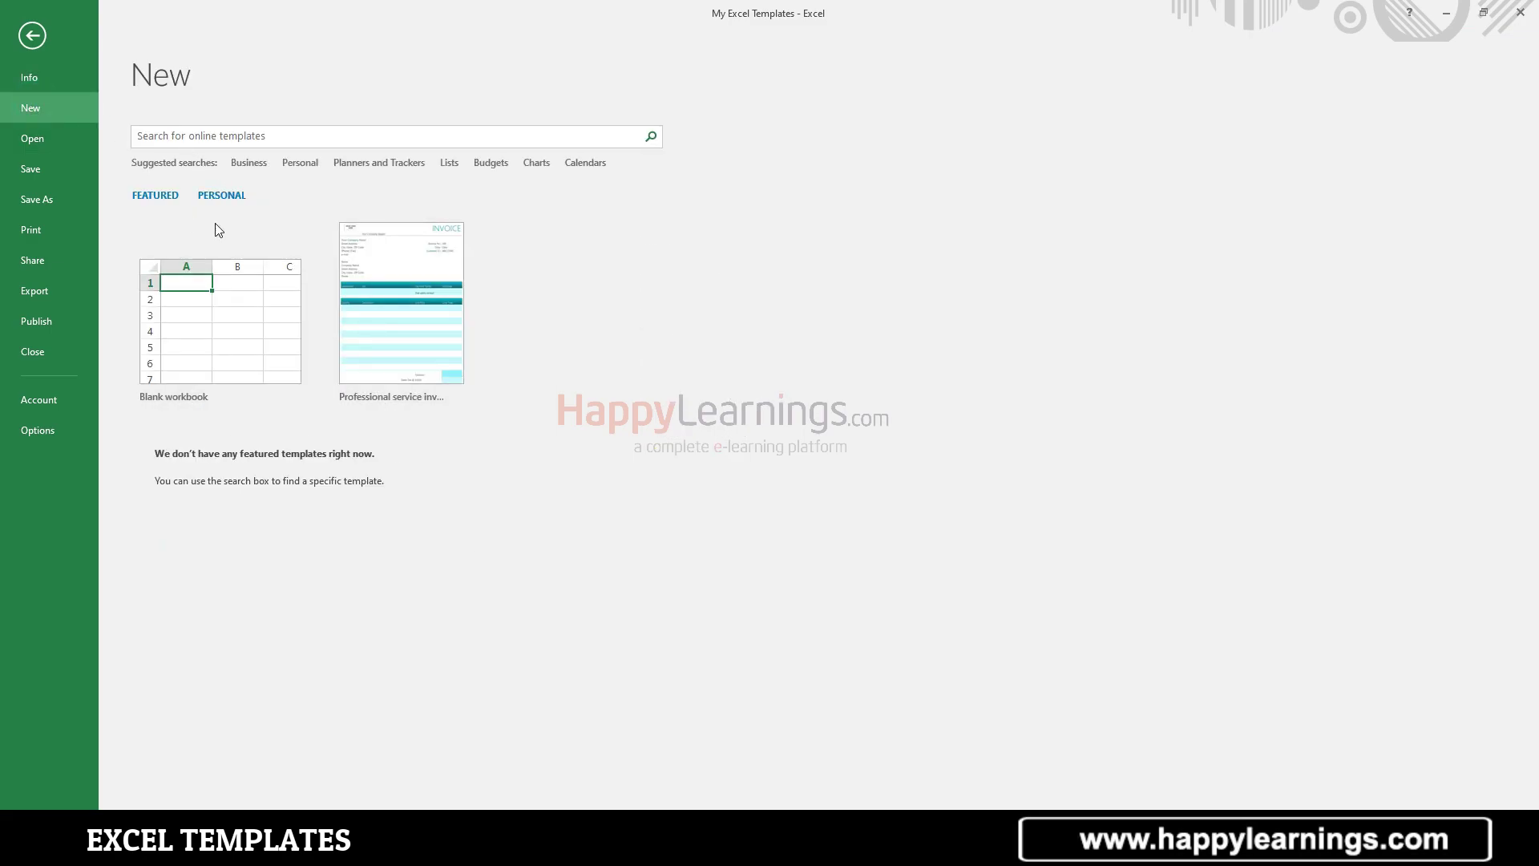
pyautogui.click(220, 196)
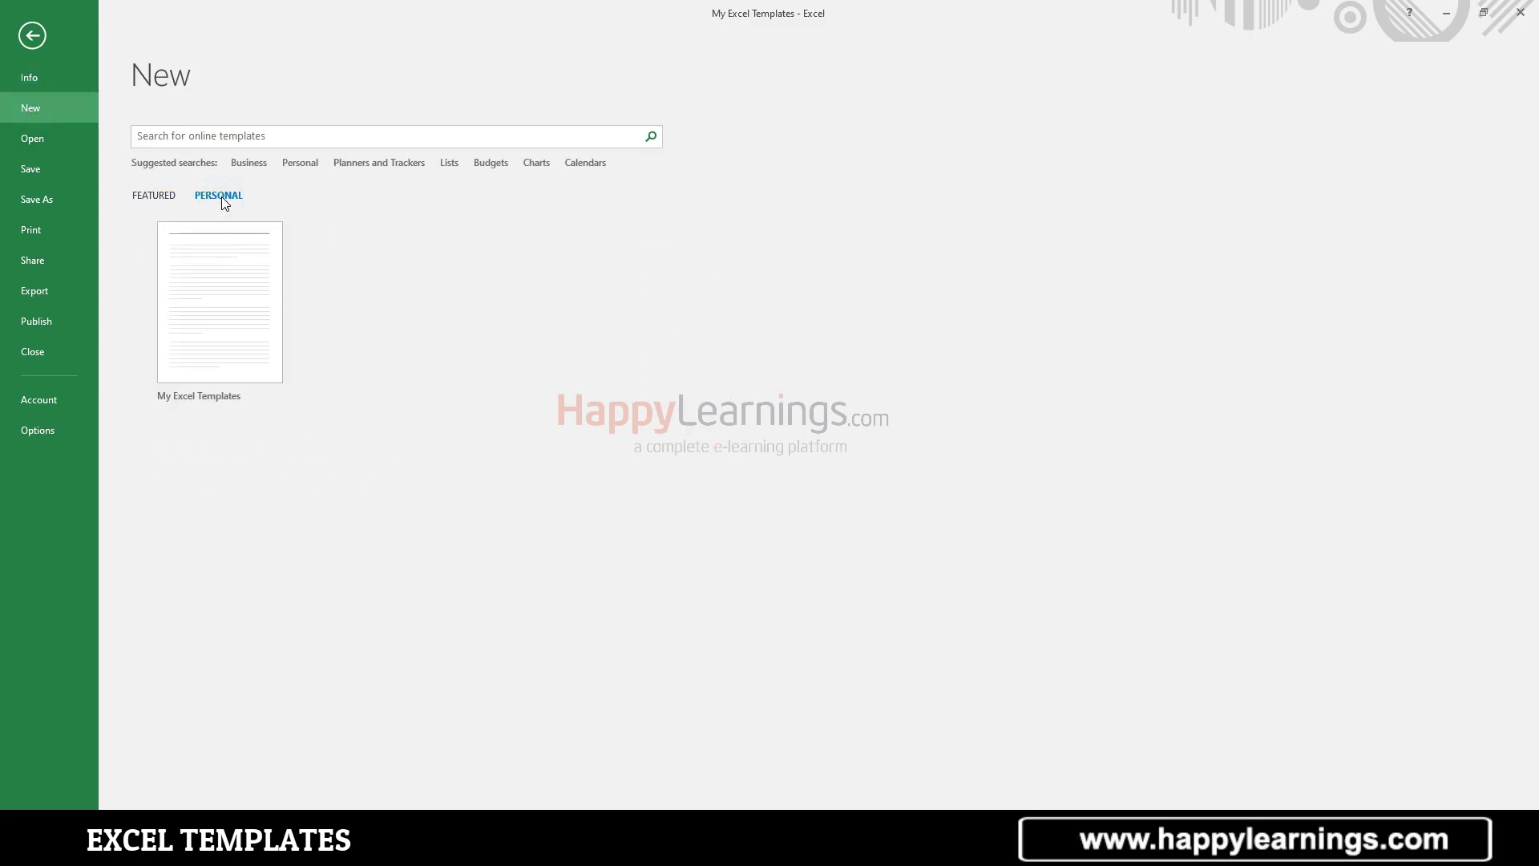
pyautogui.click(158, 201)
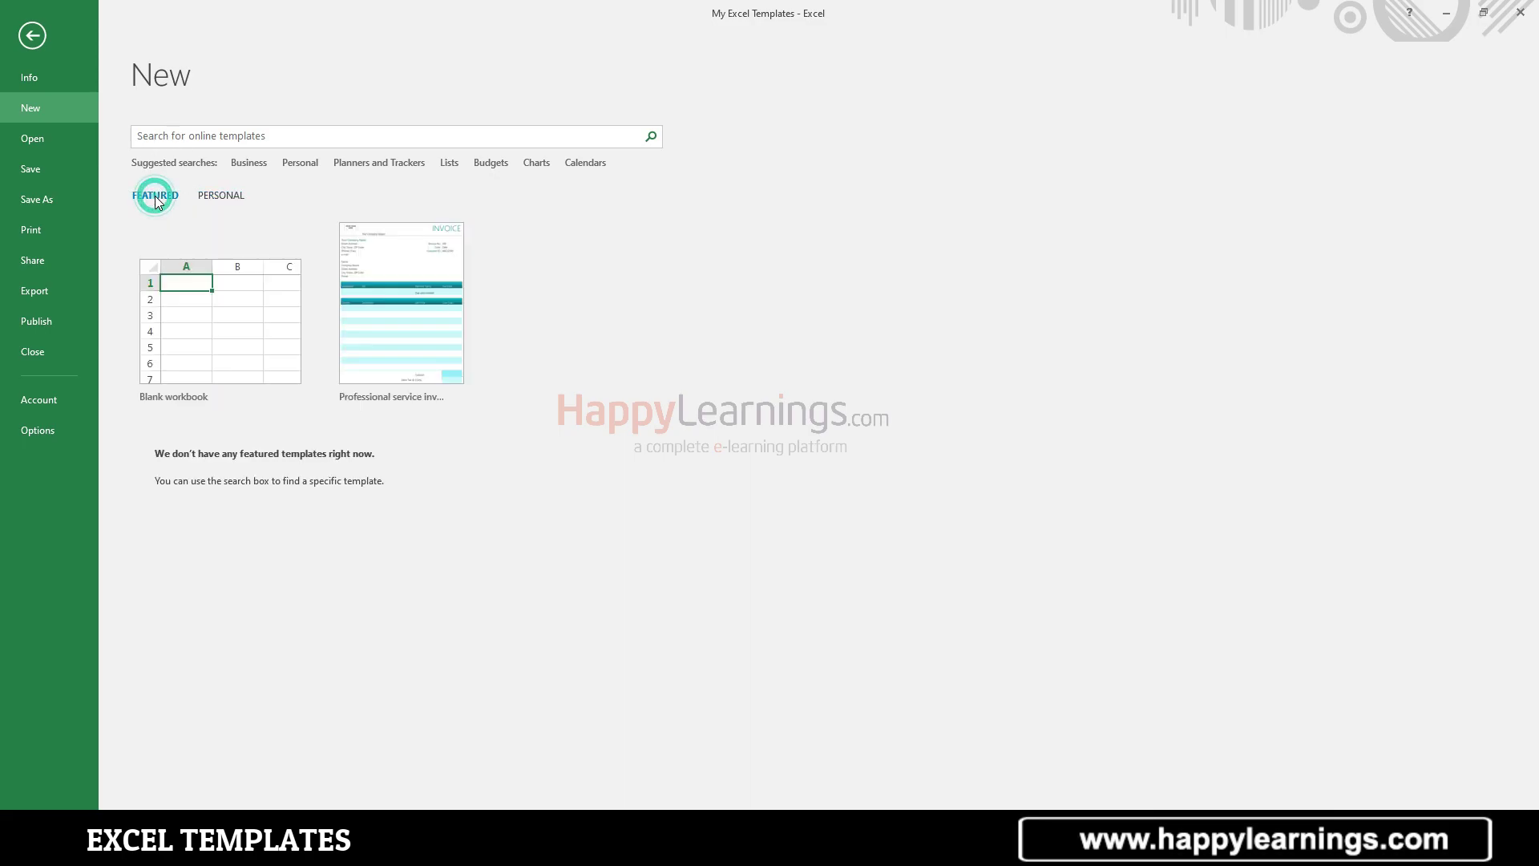
pyautogui.click(219, 198)
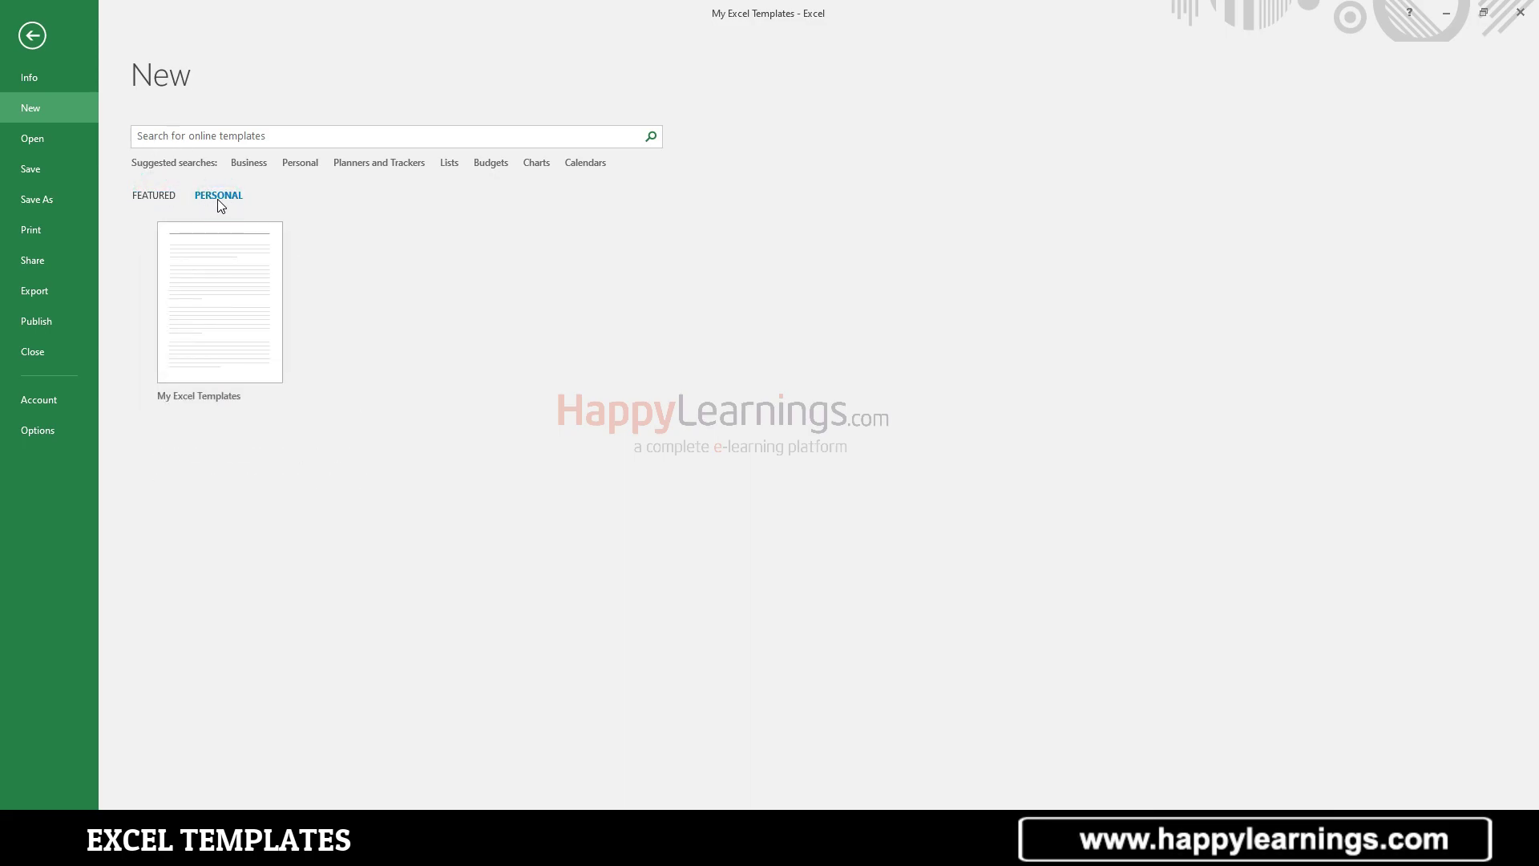